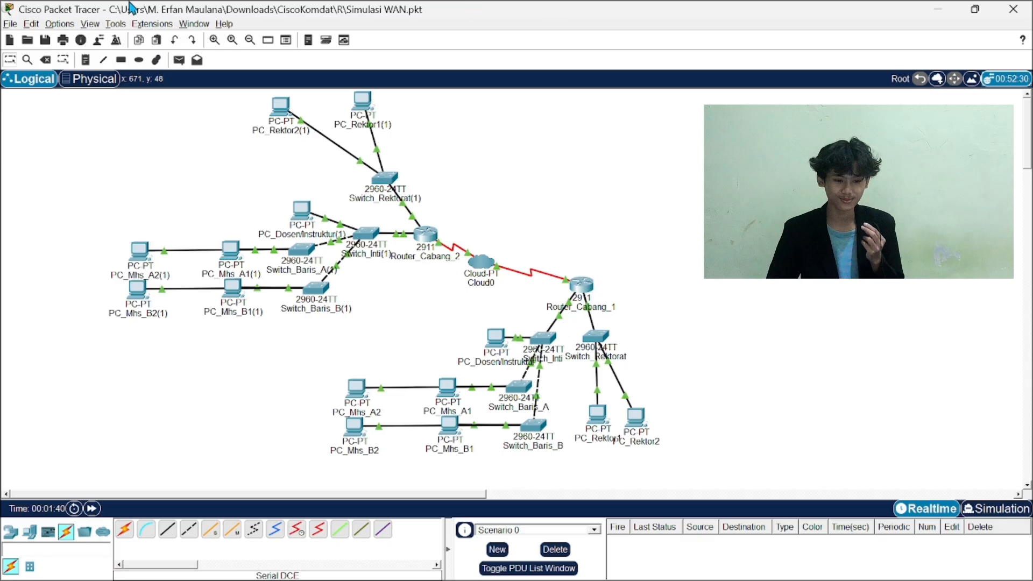
Step: Examine the overall WAN topology, covering both branch networks and the cloud between them
drag(97, 103, 687, 454)
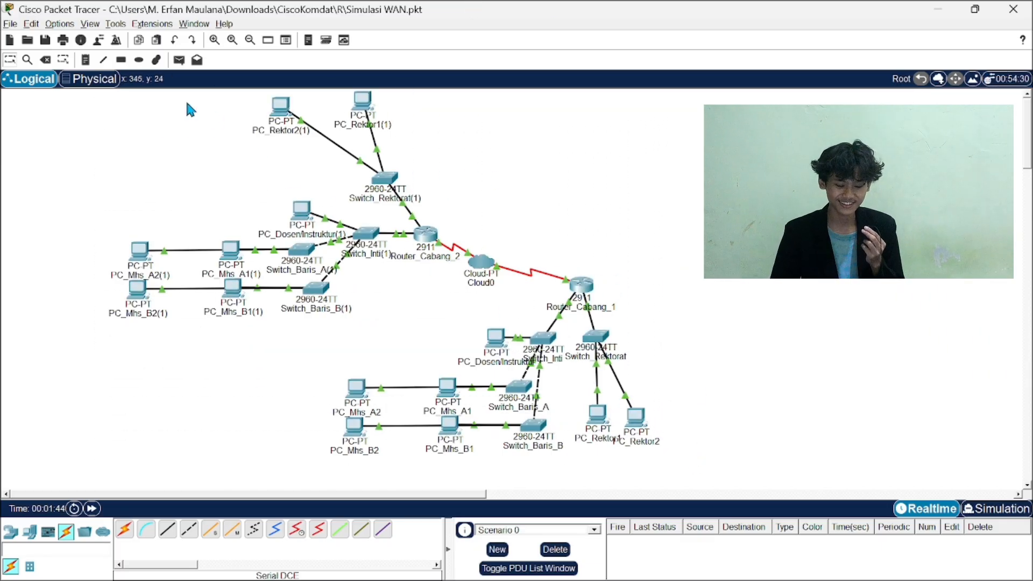
drag(67, 92, 699, 441)
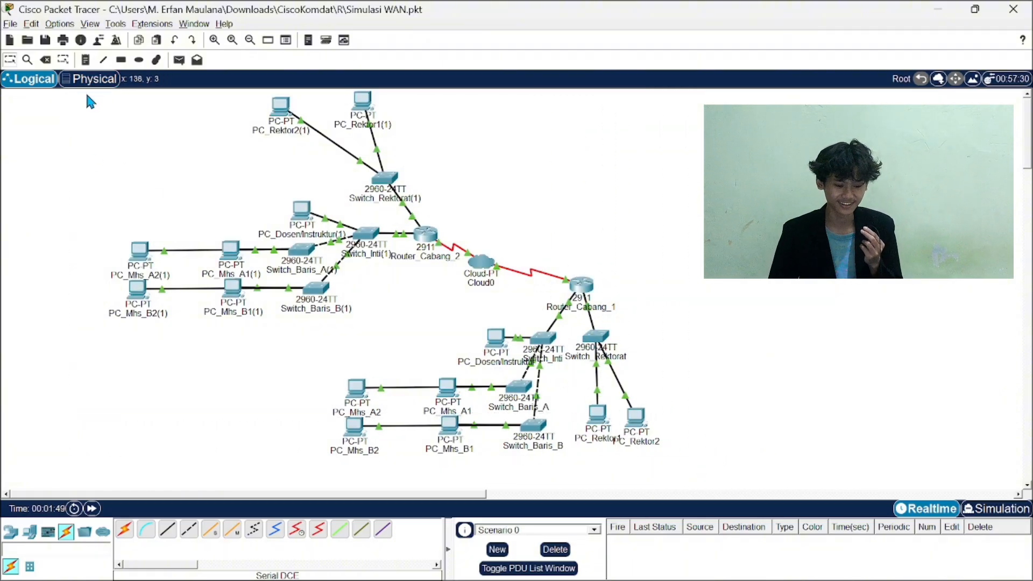
drag(74, 91, 712, 476)
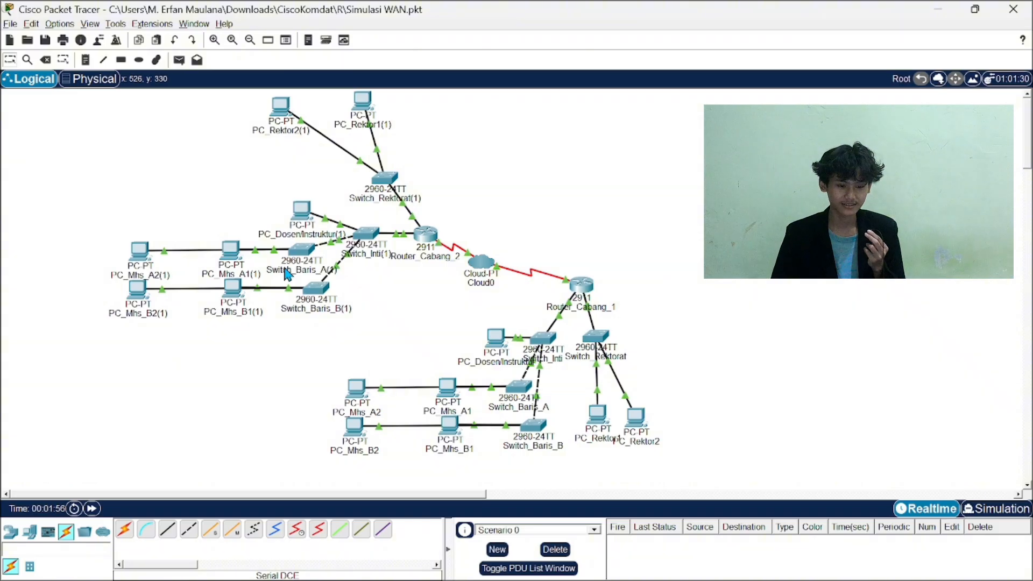
mouse_move(287, 274)
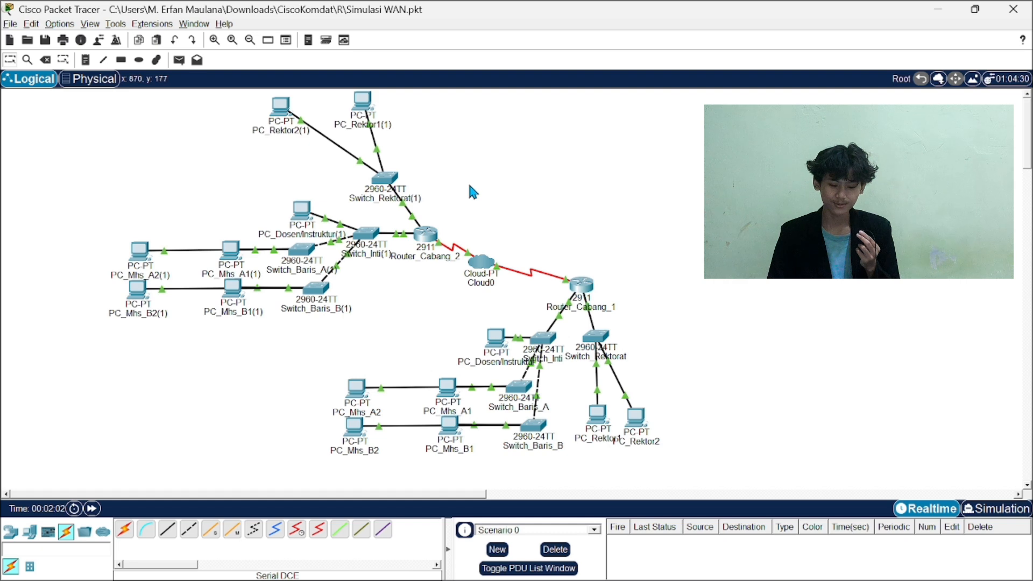
drag(467, 168, 44, 335)
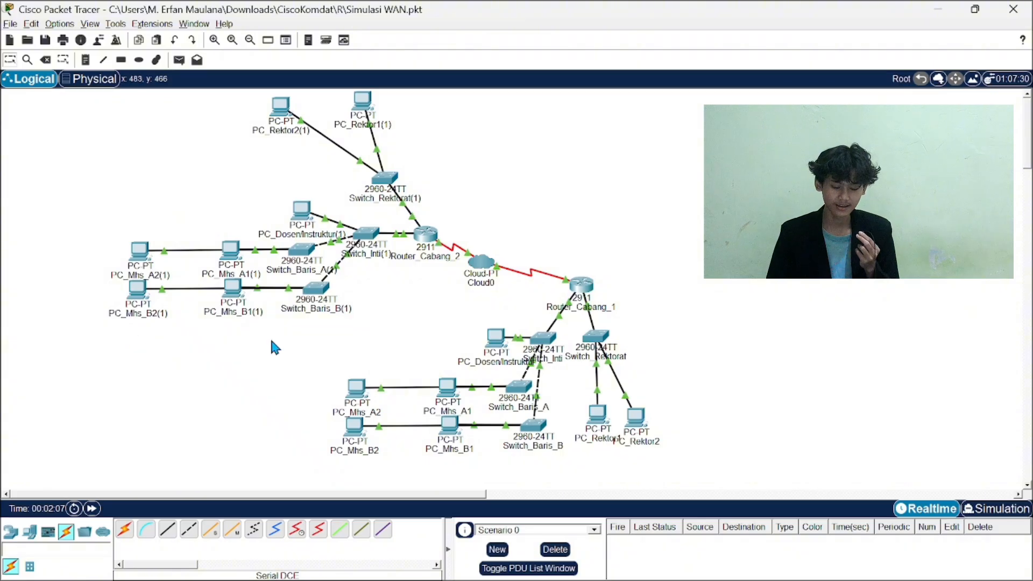
mouse_move(445, 300)
mouse_down()
mouse_move(544, 233)
mouse_move(521, 235)
mouse_move(504, 259)
mouse_move(513, 235)
mouse_move(477, 249)
mouse_move(439, 287)
mouse_move(437, 307)
mouse_move(449, 301)
mouse_up()
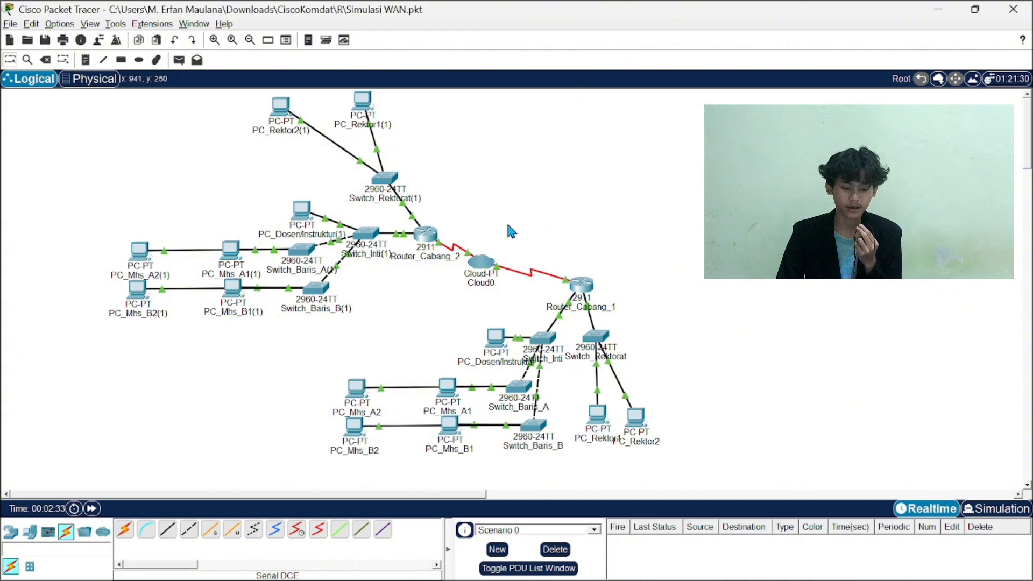
Step: Examine Router_Cabang_1 and its serial link to Cloud0
drag(615, 233, 554, 311)
click(692, 279)
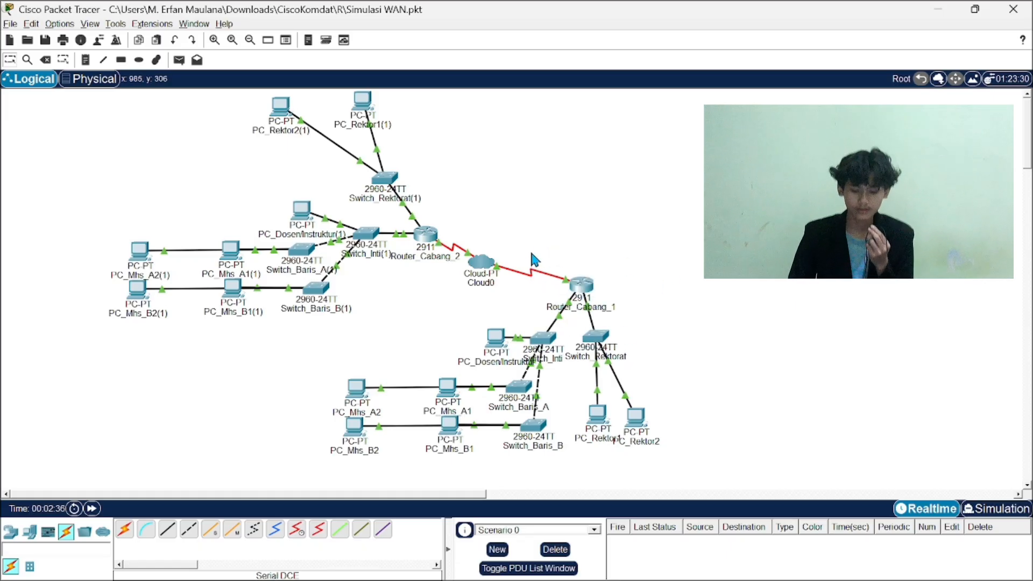
drag(533, 258, 672, 318)
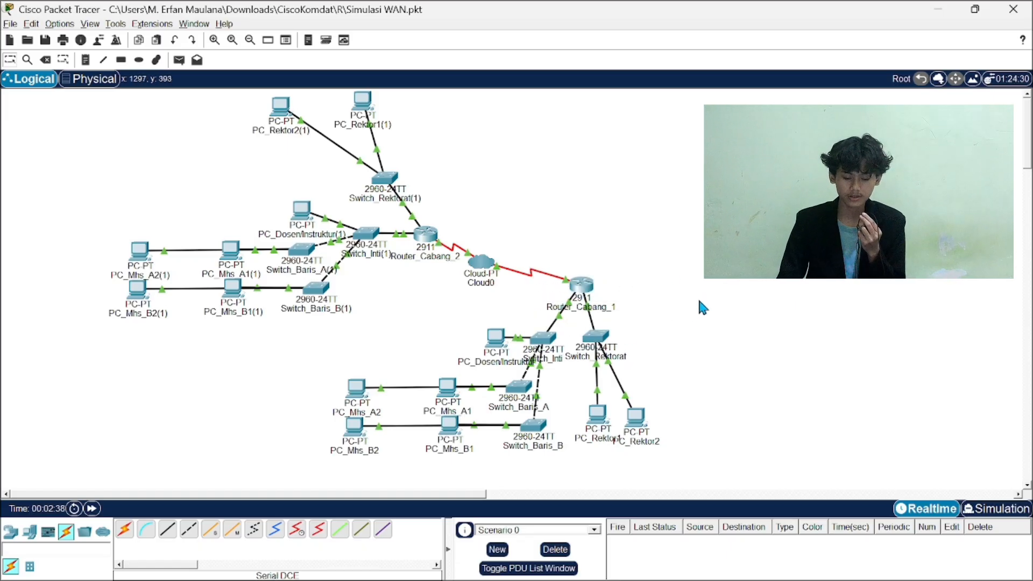
drag(514, 237, 640, 320)
click(681, 289)
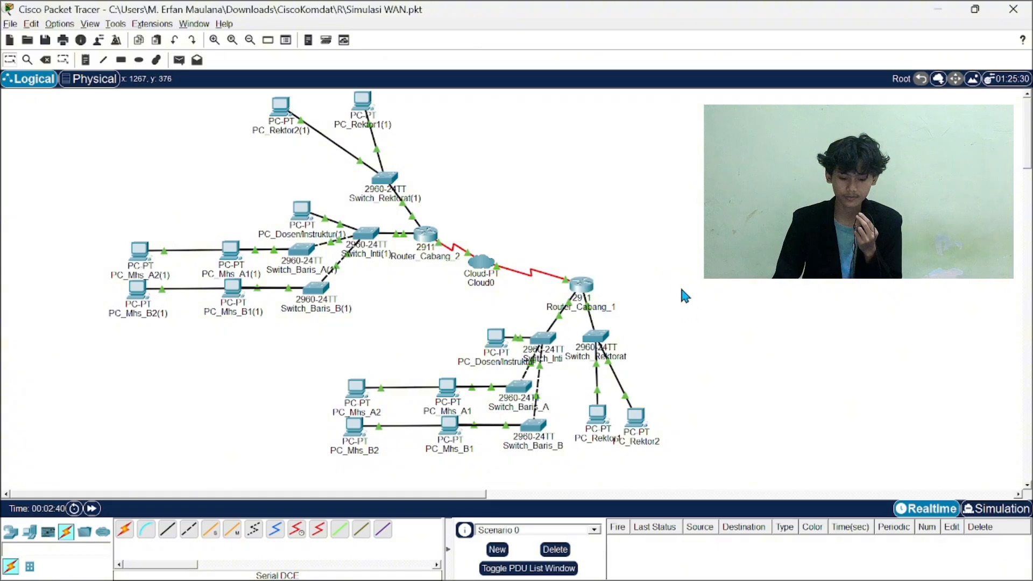
drag(540, 254, 653, 289)
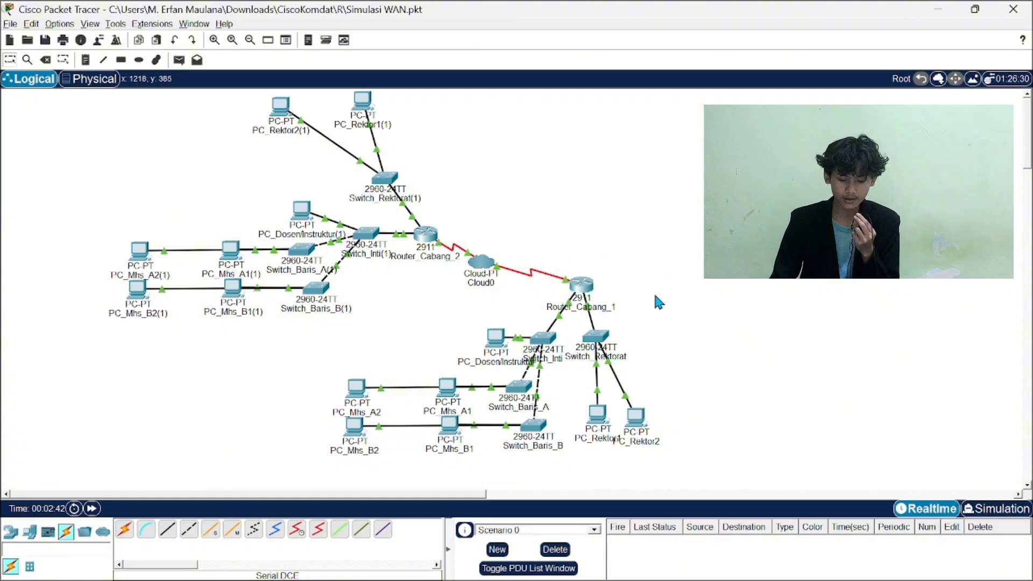
drag(649, 249, 538, 322)
drag(532, 248, 642, 330)
Step: Compare the Router_Cabang_2 branch with Router_Cabang_1 and review how the complete network is laid out
drag(480, 182, 110, 244)
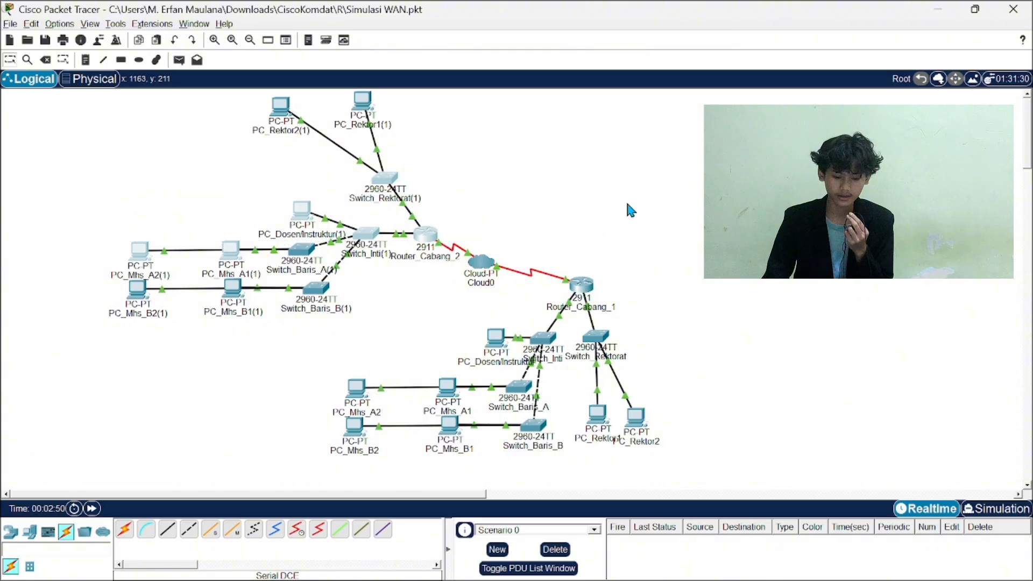
click(626, 203)
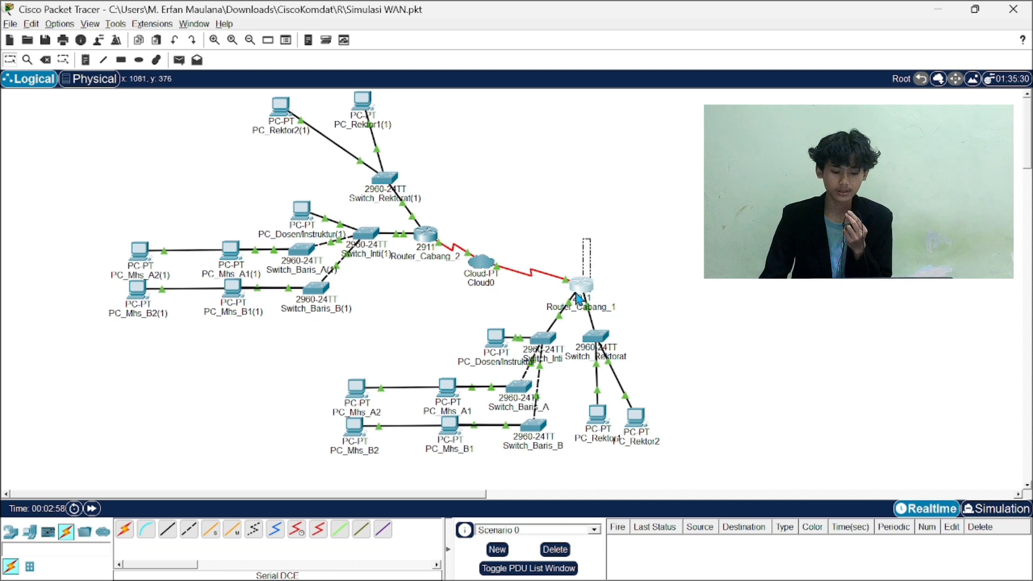
drag(576, 293, 577, 291)
click(647, 249)
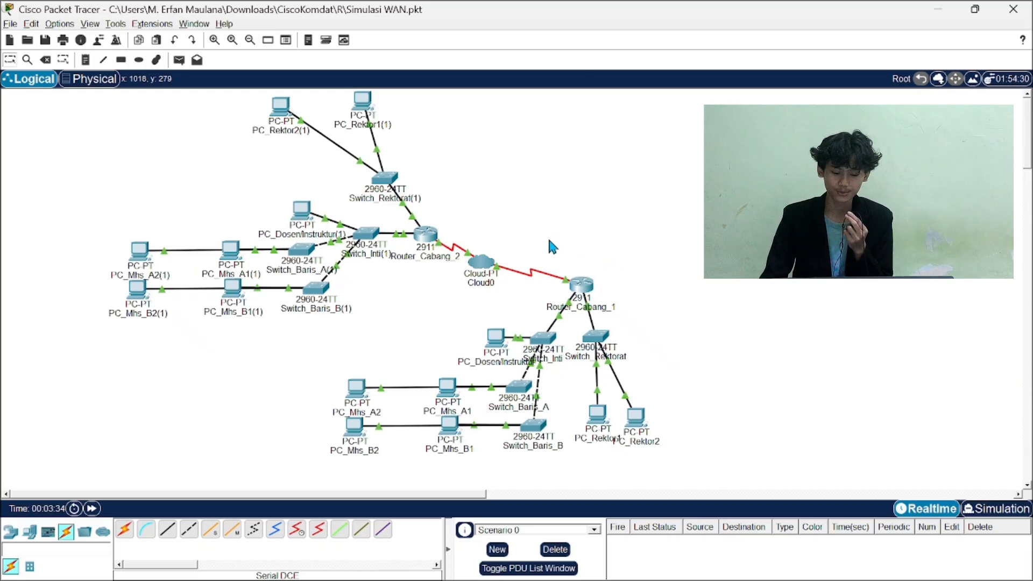
drag(709, 446, 74, 90)
click(66, 143)
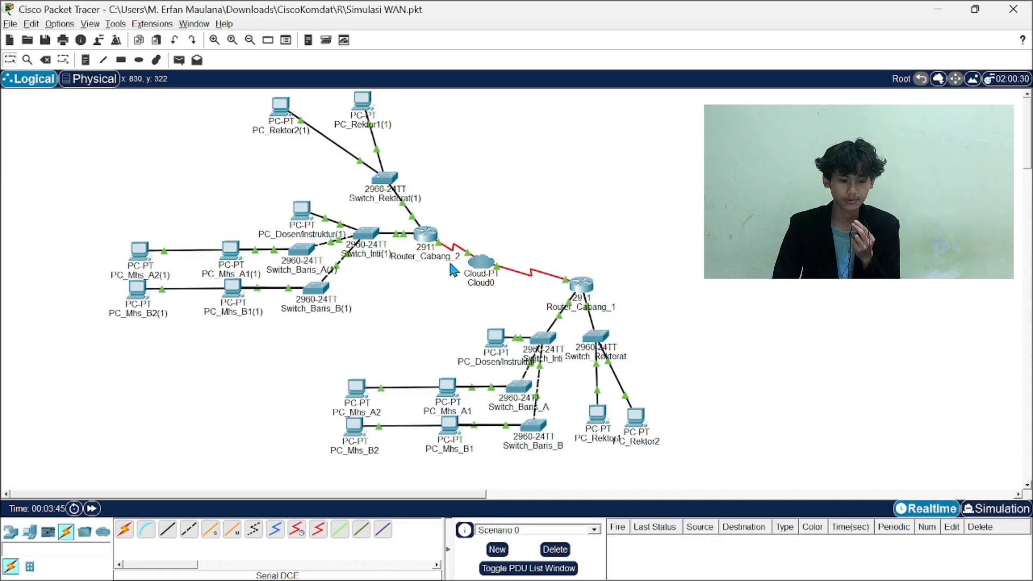
Step: Open Router_Cabang_2 and inspect an enlarged view of its physical chassis and module slots
click(428, 240)
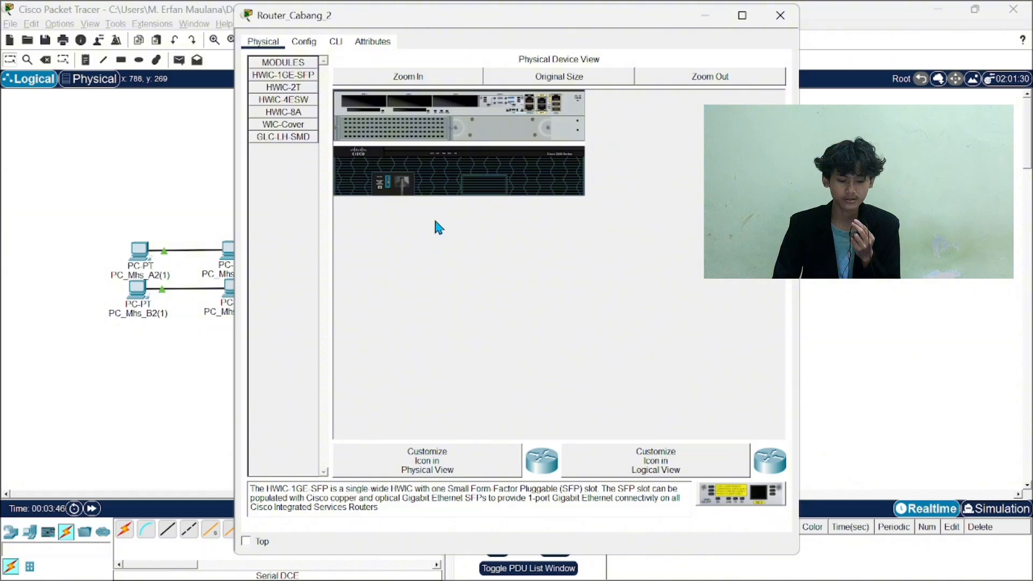
click(312, 46)
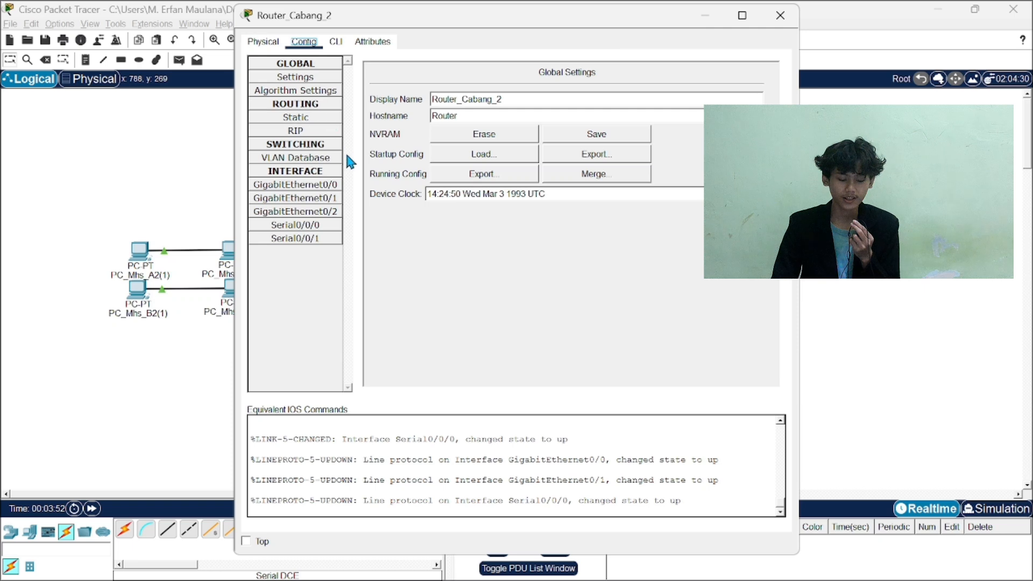
click(263, 42)
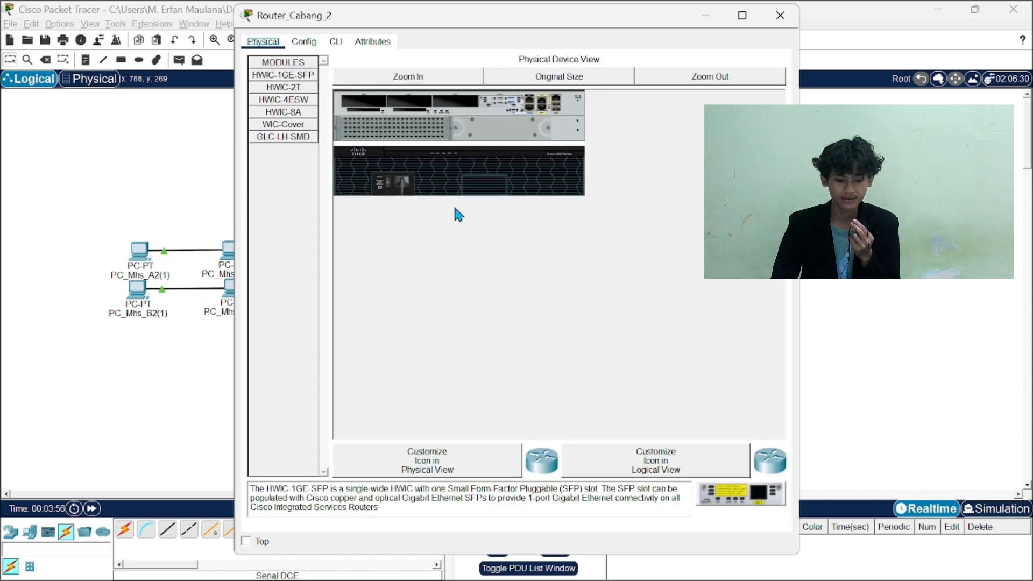
click(455, 82)
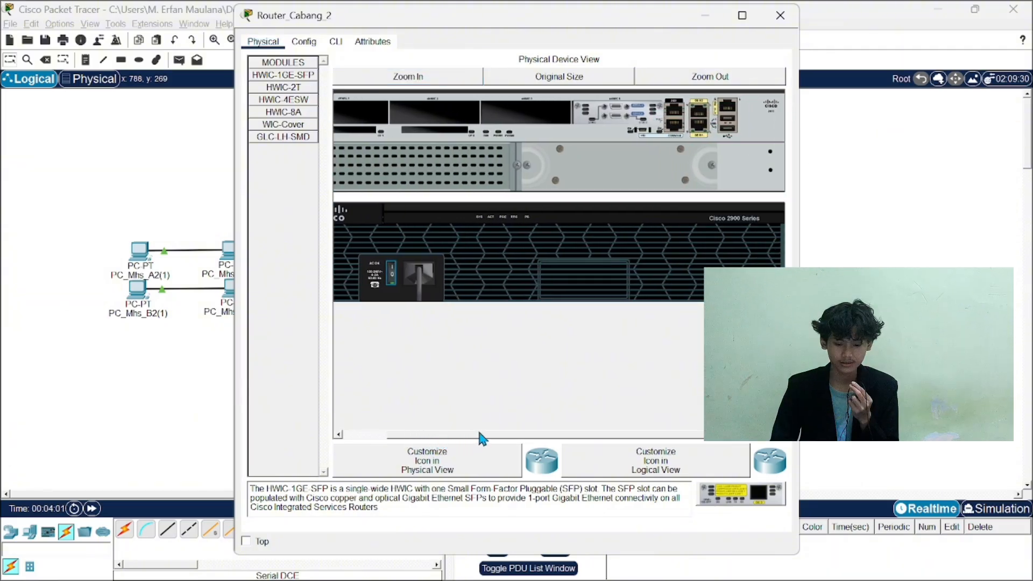
drag(648, 117, 654, 116)
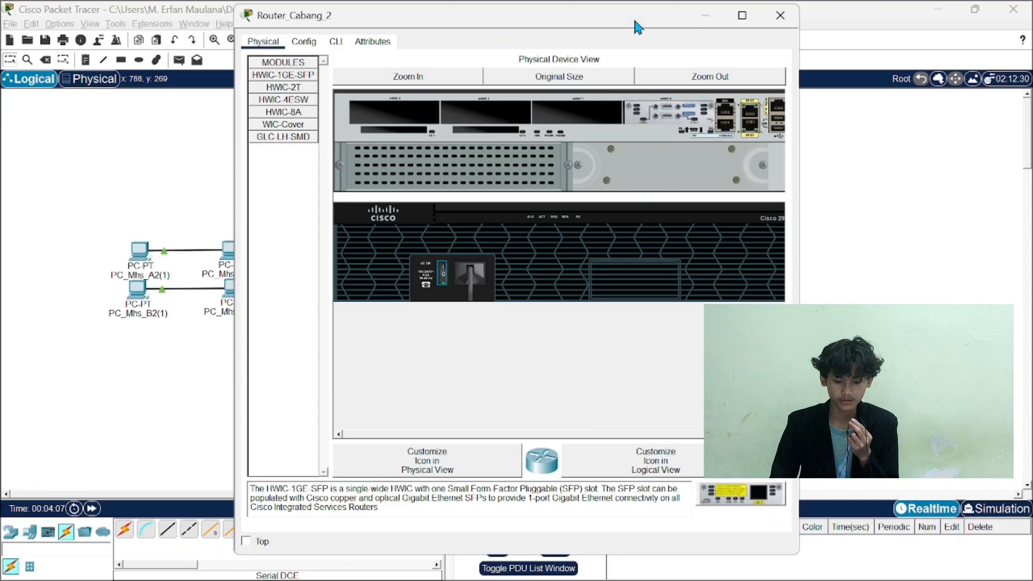
drag(638, 27, 581, 73)
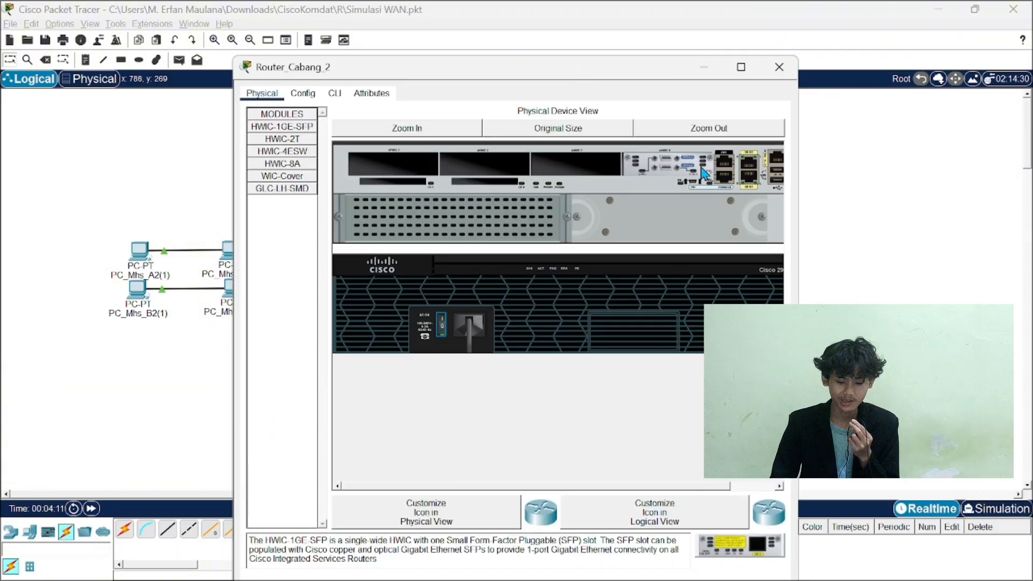
Step: Select the HWIC-2T module for Router_Cabang_2 and read its description against the router's slots
click(301, 141)
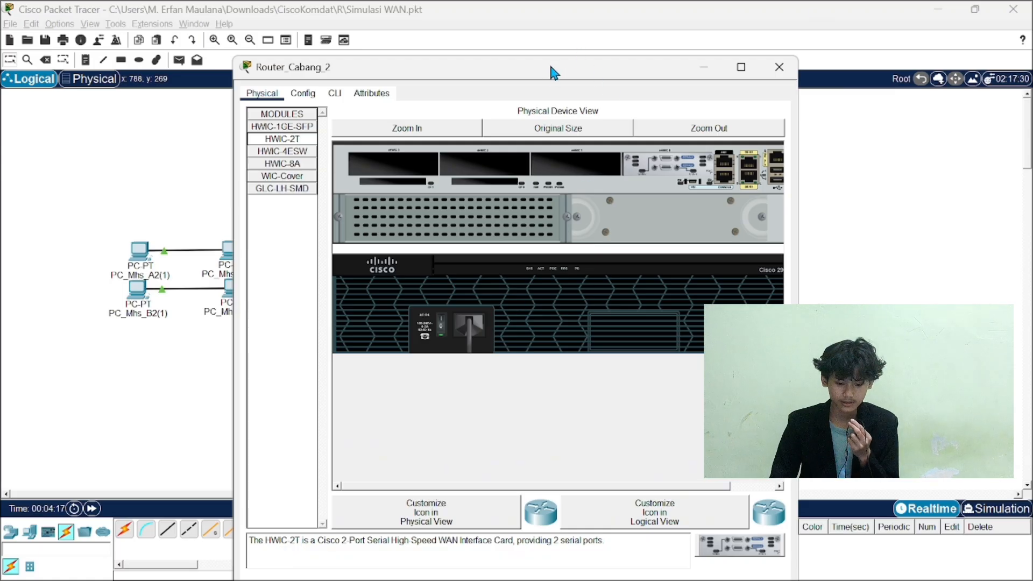
drag(550, 67, 562, 30)
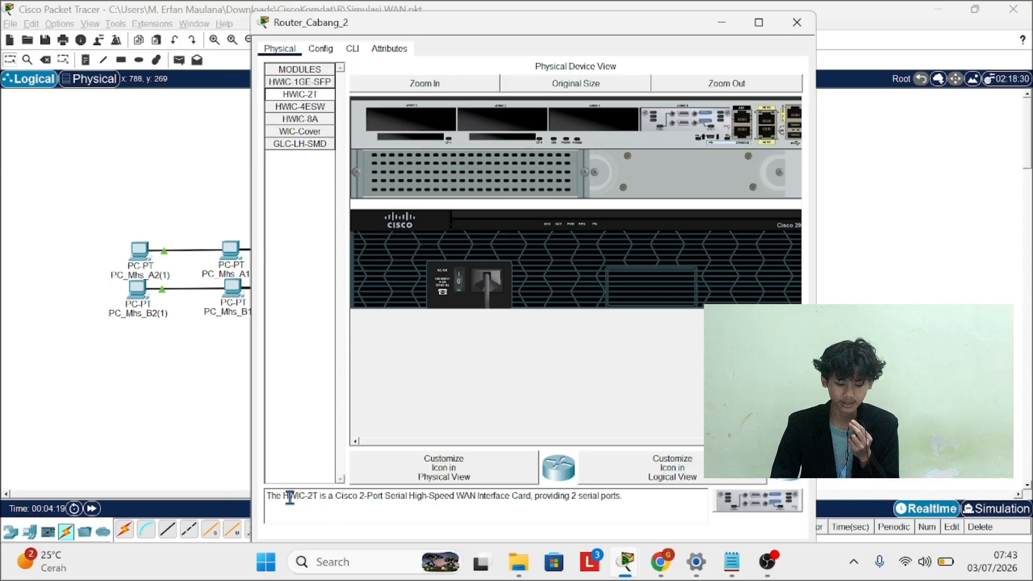
drag(273, 499, 323, 500)
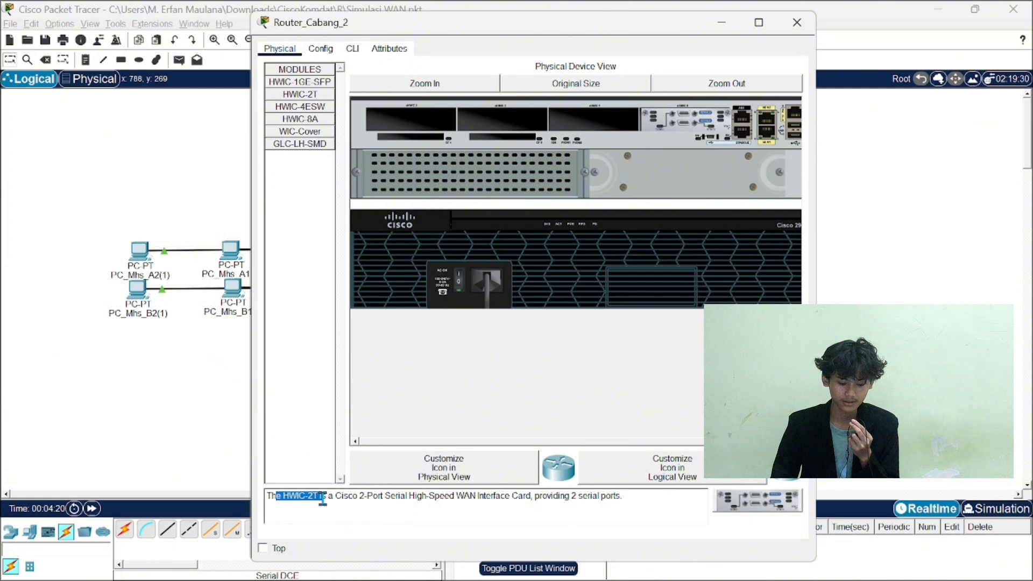
click(332, 500)
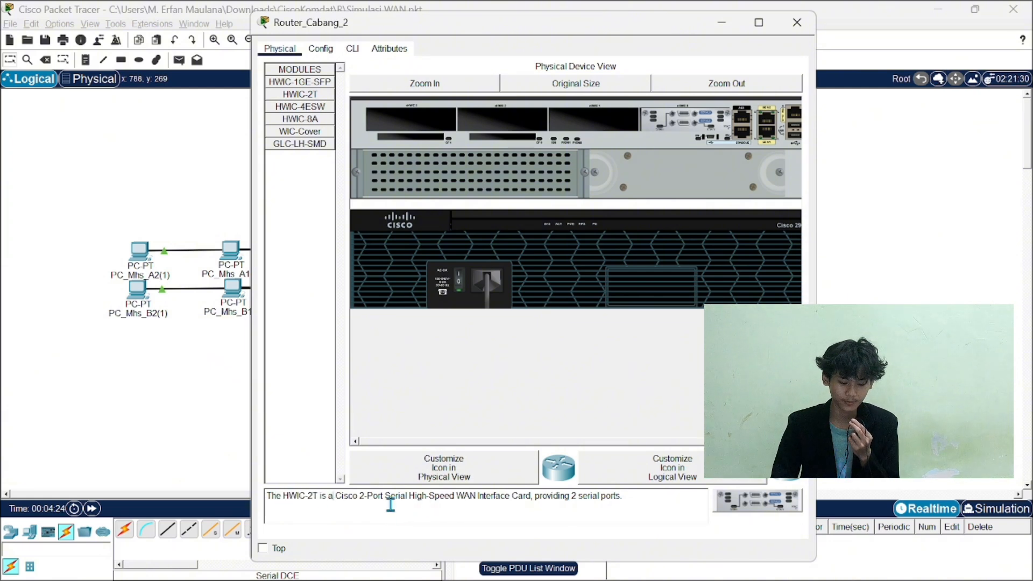
drag(383, 496, 629, 497)
click(514, 501)
click(544, 499)
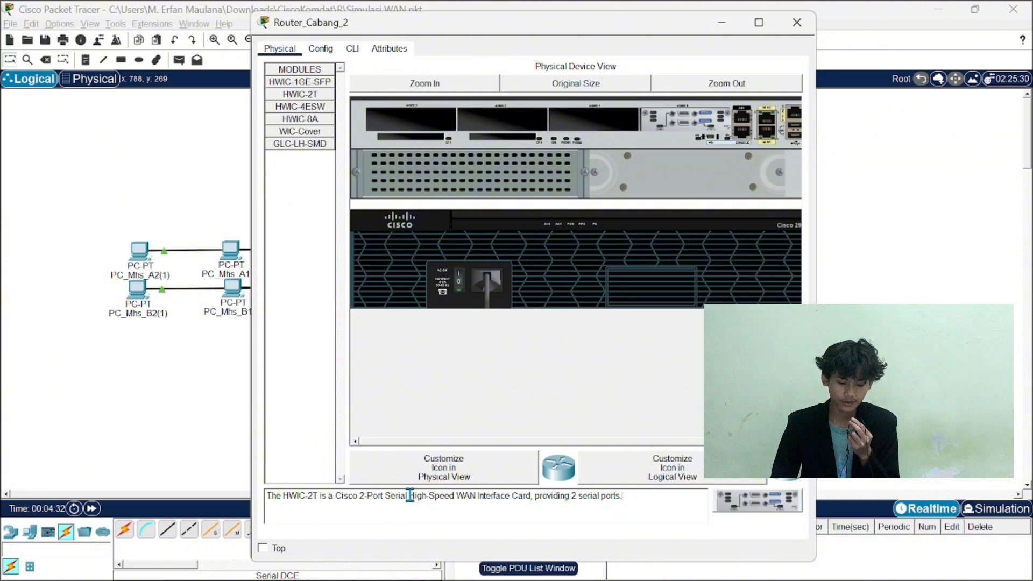
drag(408, 495, 535, 496)
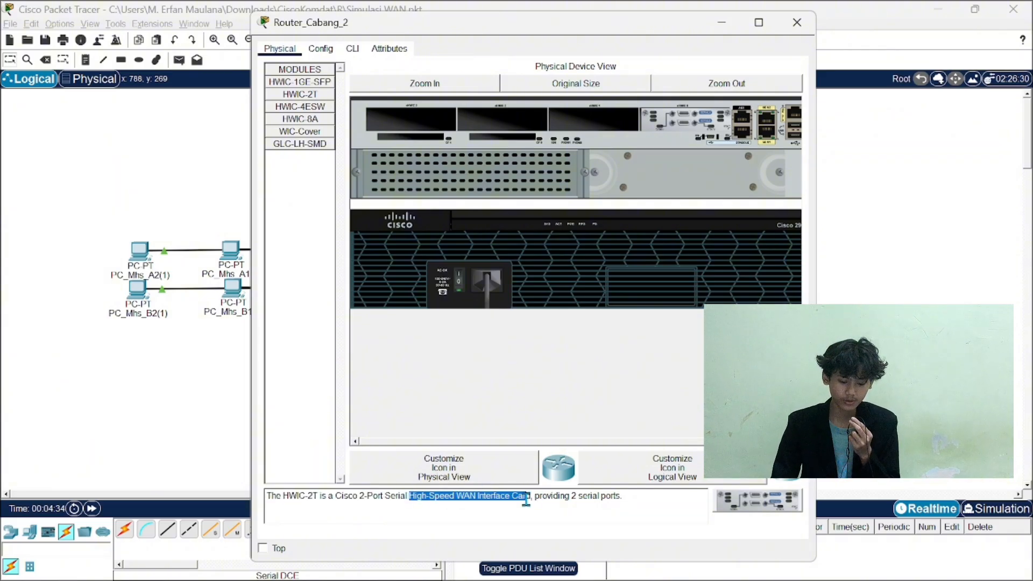
click(534, 496)
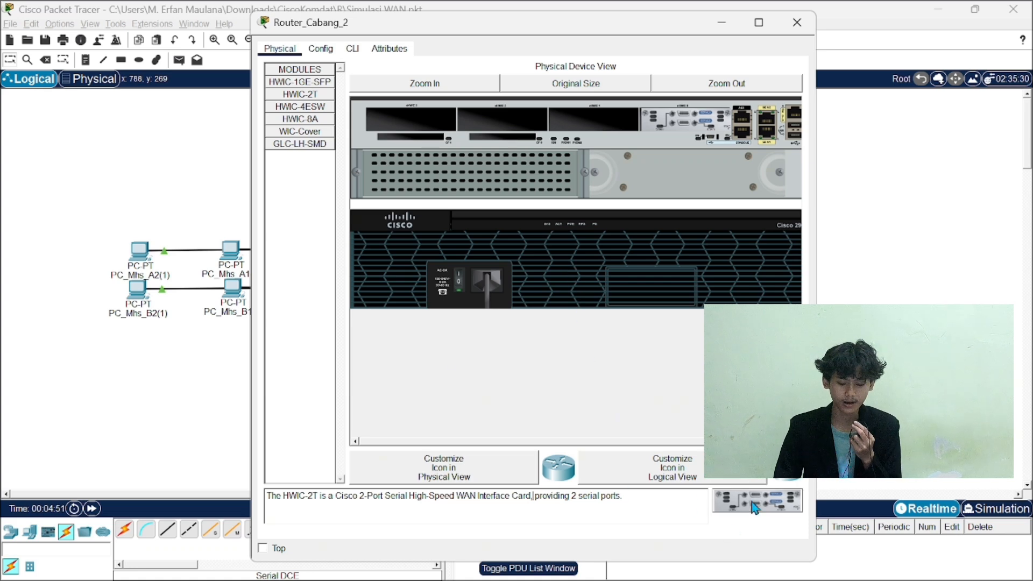
drag(506, 442, 461, 422)
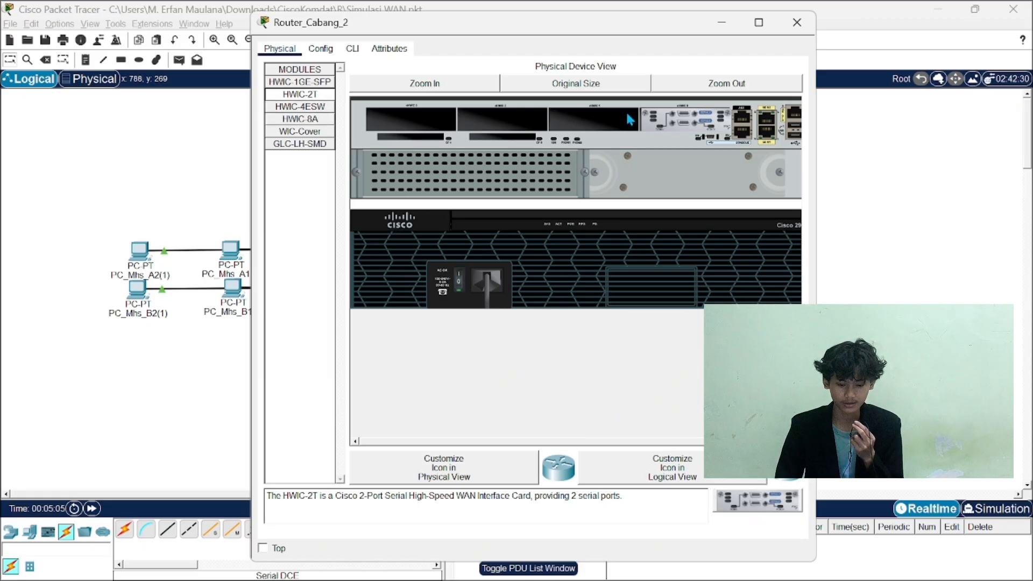
mouse_move(758, 503)
mouse_down()
mouse_move(652, 204)
mouse_move(588, 124)
mouse_move(738, 501)
mouse_move(659, 203)
mouse_move(692, 141)
mouse_move(741, 494)
mouse_up()
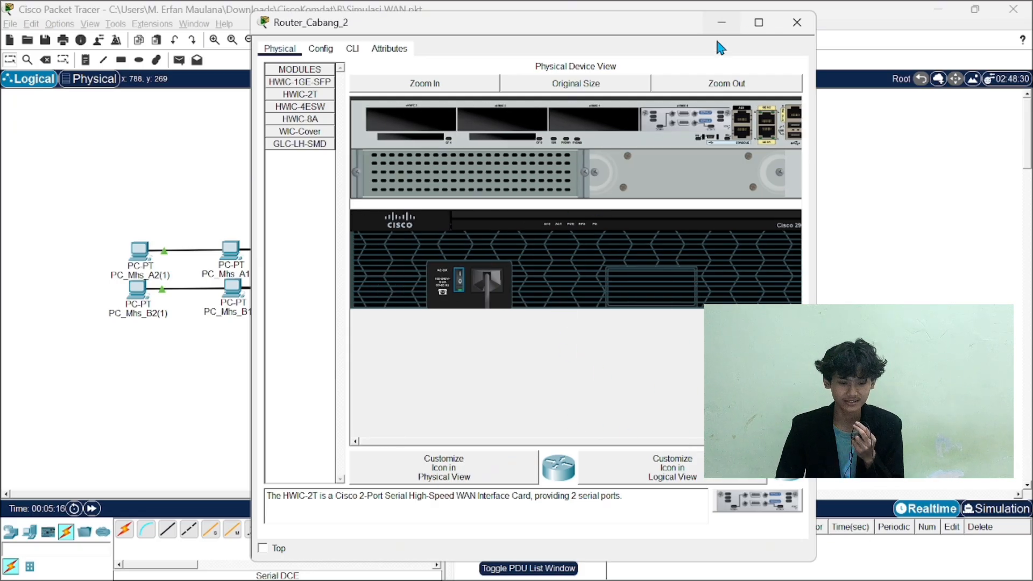
Step: Show the Serial0/0/0 interface configuration of Router_Cabang_2 and review its IPv4 address
click(321, 50)
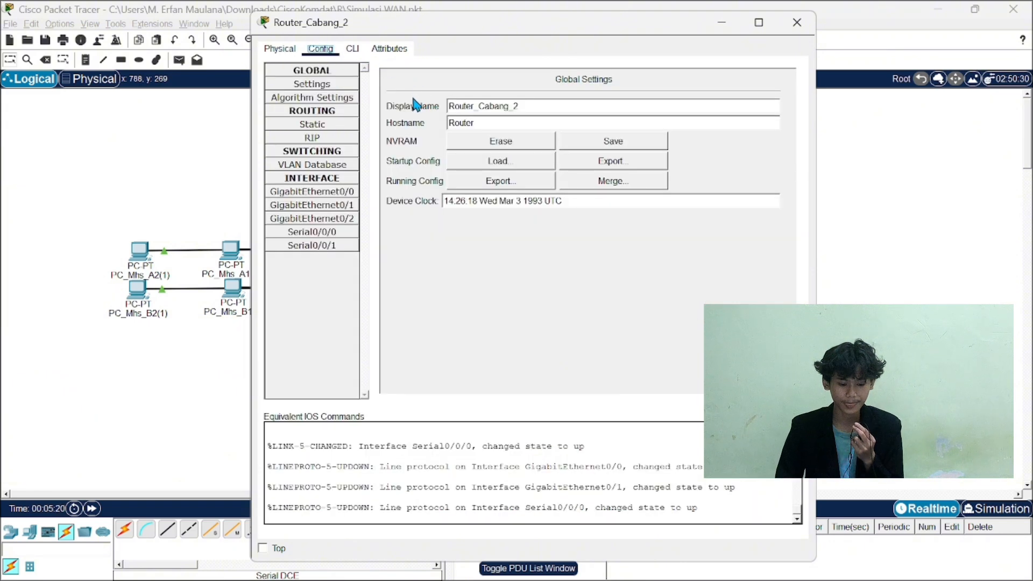
click(326, 125)
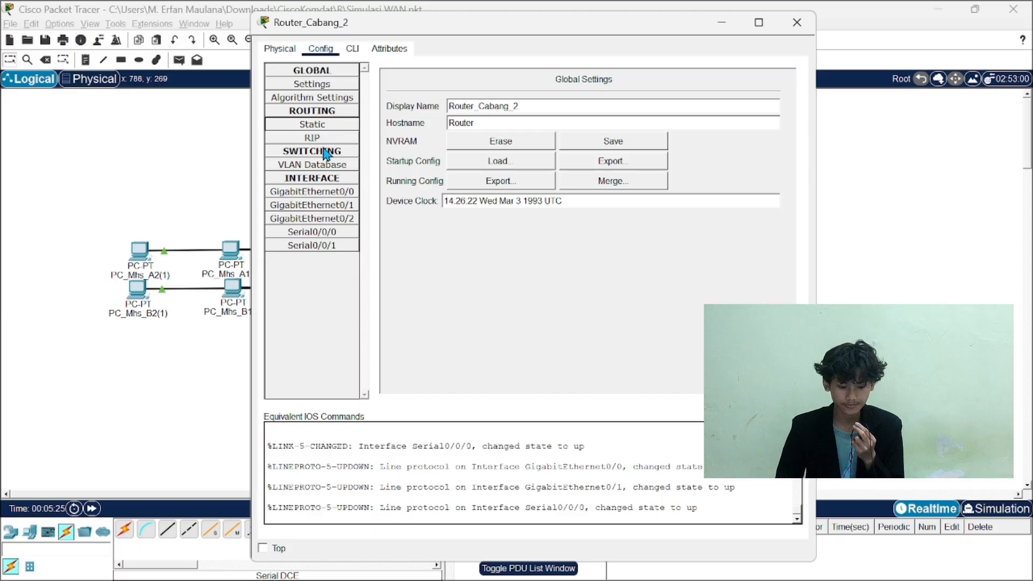
click(321, 233)
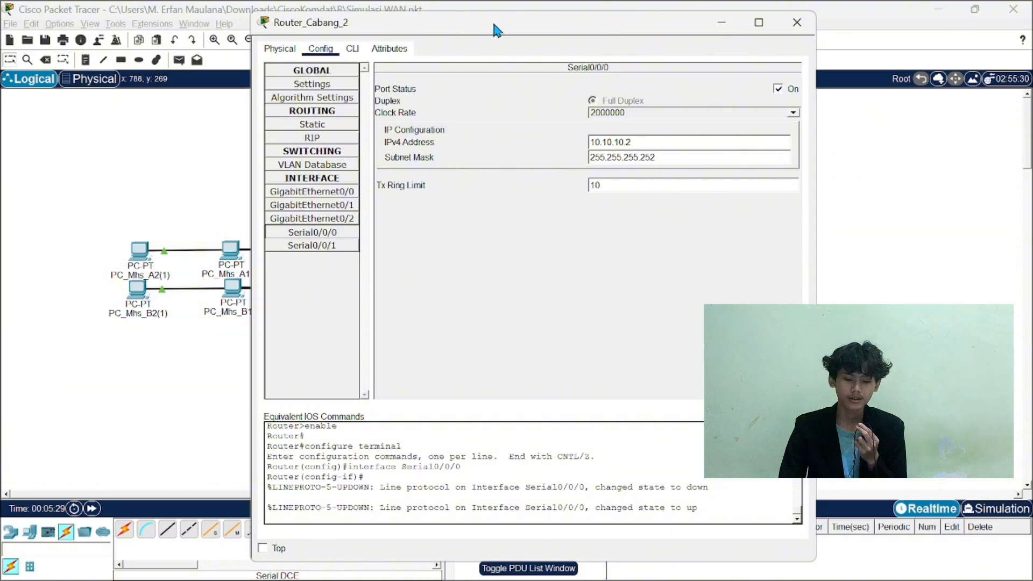
drag(492, 31, 801, 47)
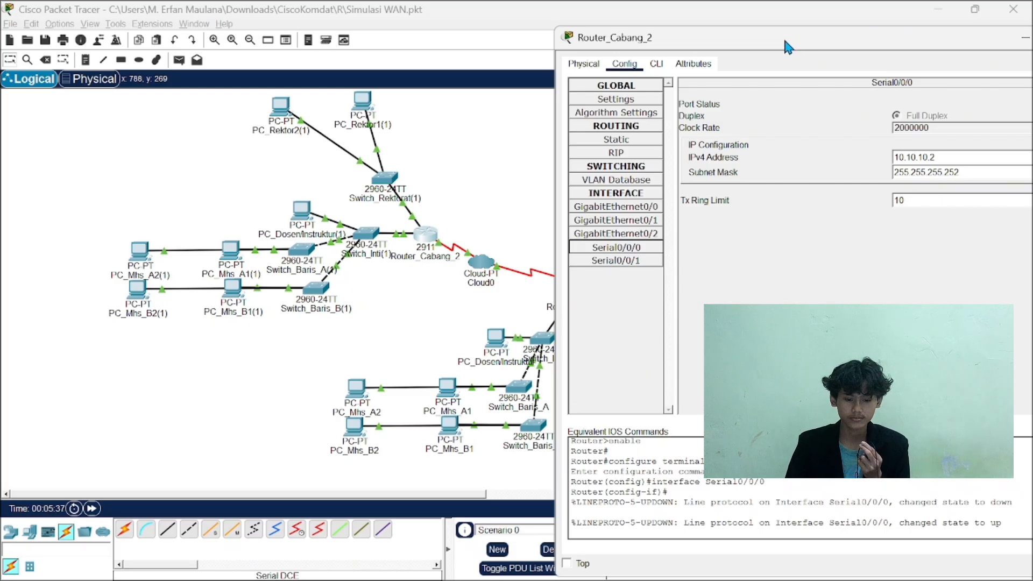
drag(784, 41, 525, 38)
drag(643, 49, 491, 99)
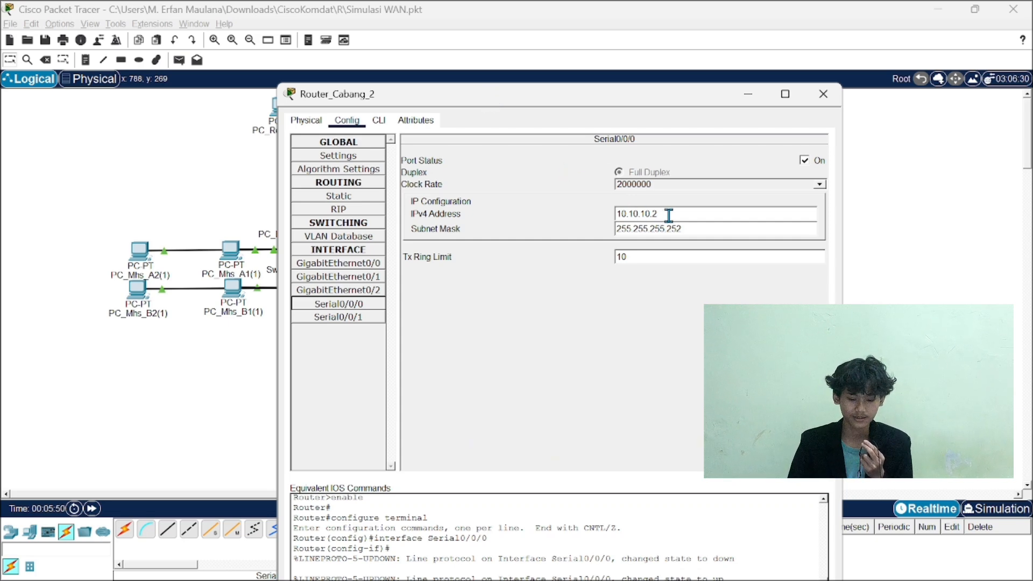
drag(669, 215, 577, 214)
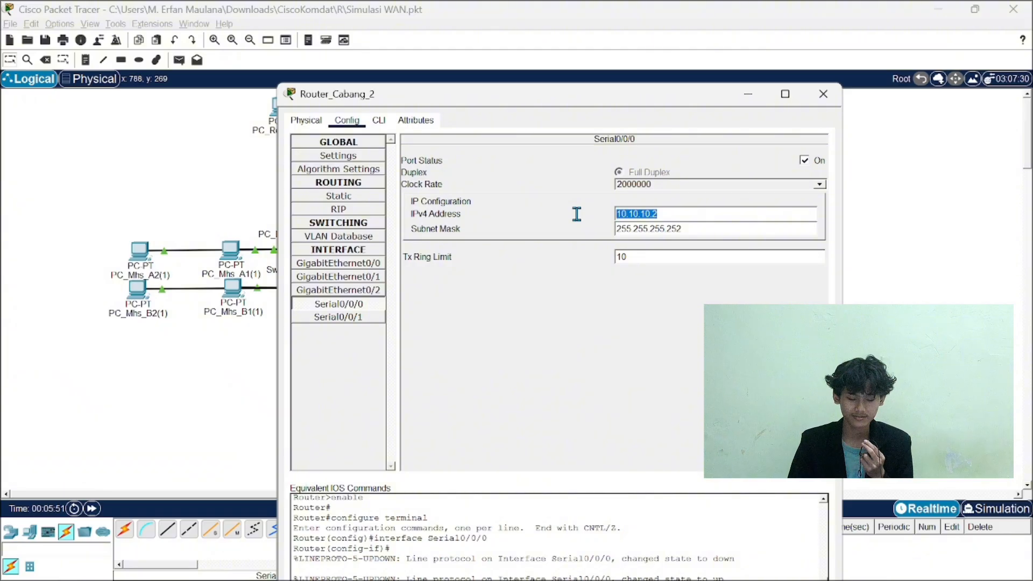
Step: Review the subnet mask and the available clock rates of Router_Cabang_2's Serial0/0/0 interface
key(Return)
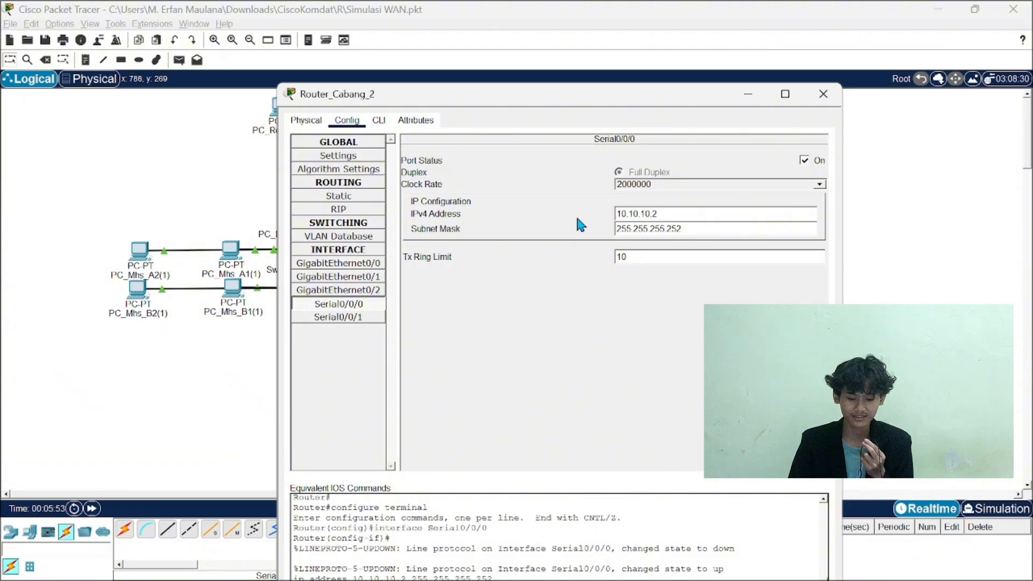
drag(709, 233, 618, 234)
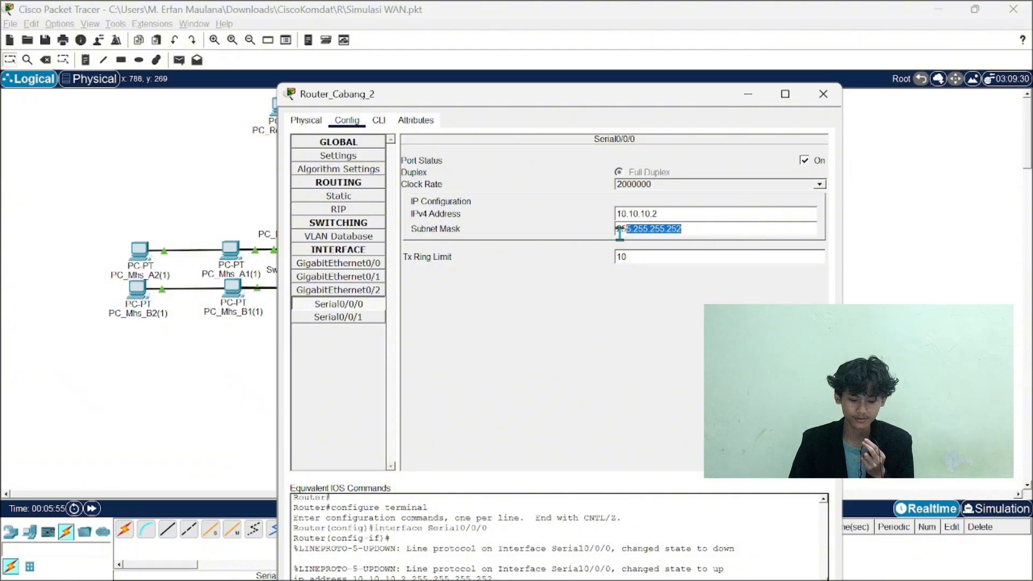
key(Return)
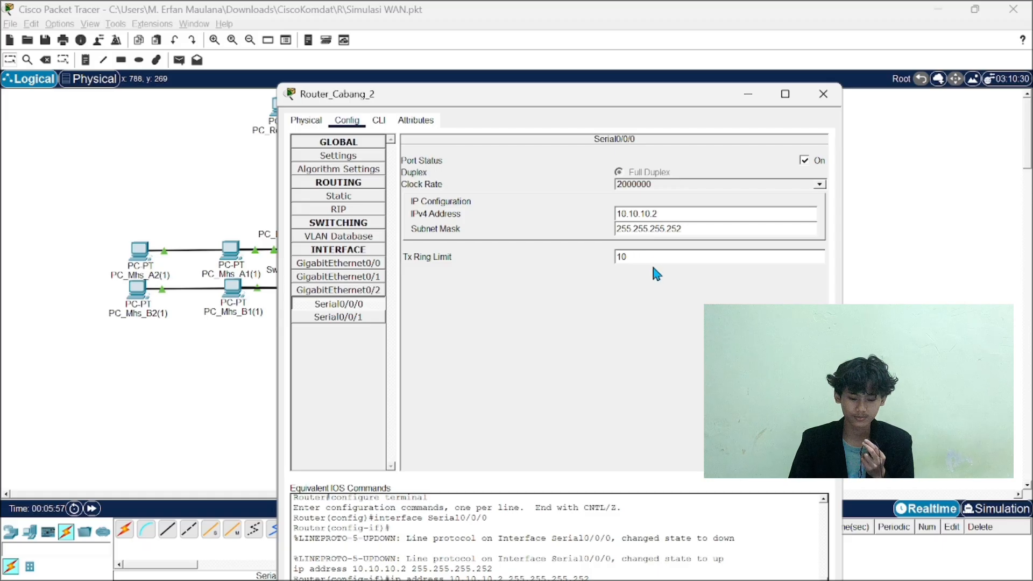
click(818, 185)
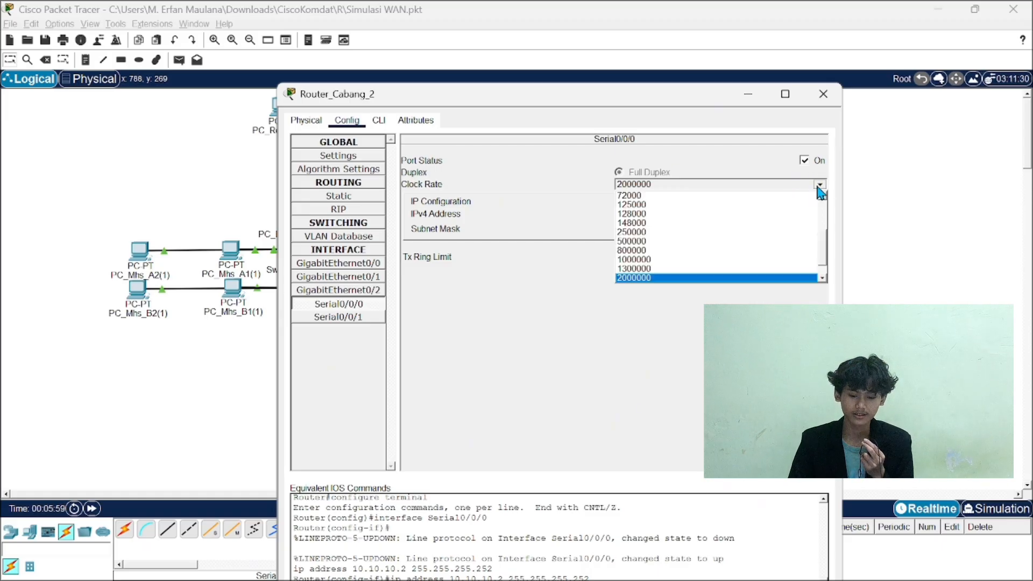
click(818, 186)
click(550, 257)
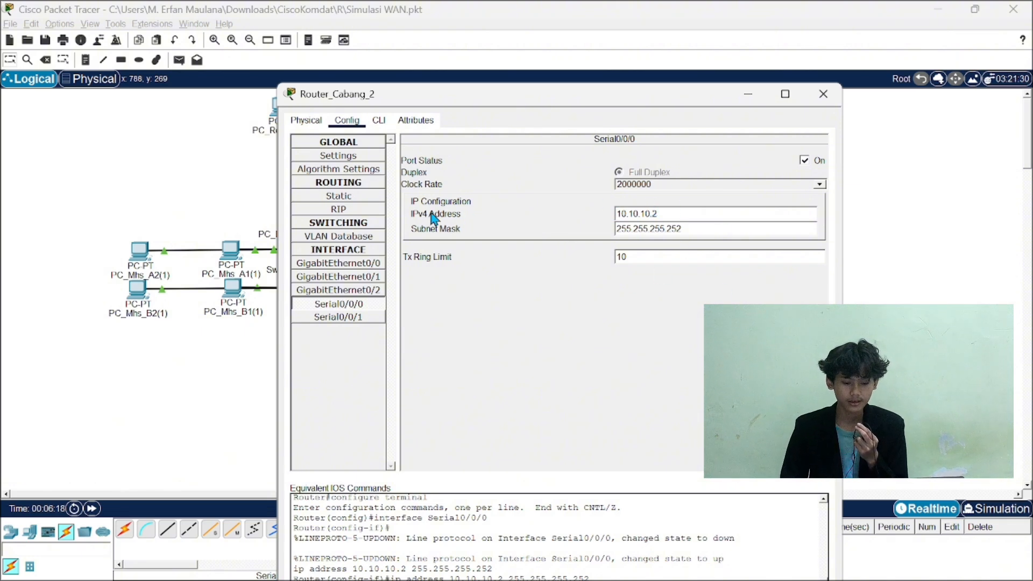
Step: Show the static routes of Router_Cabang_2 and examine the listed network addresses and next hop
click(374, 196)
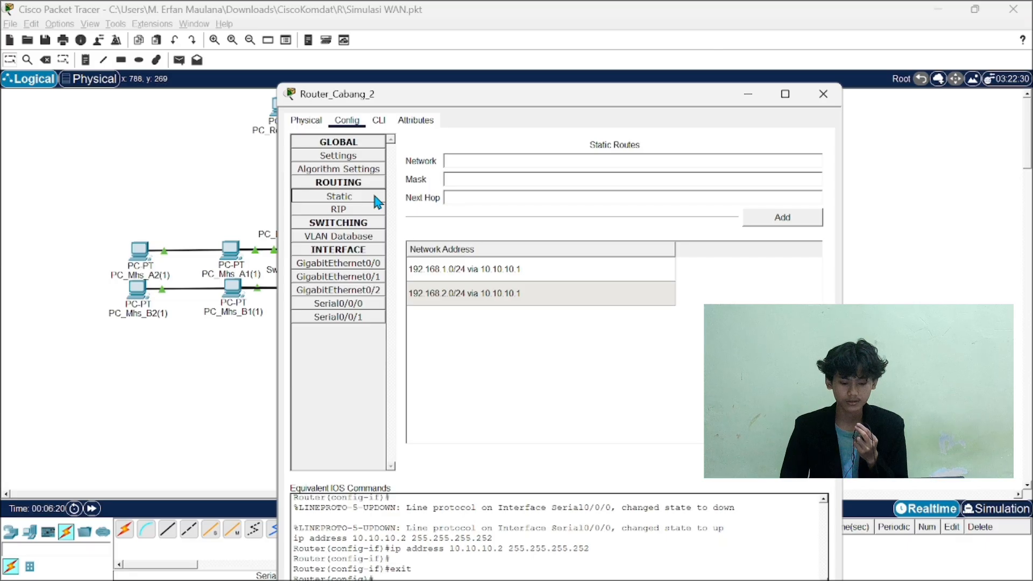
click(537, 277)
drag(528, 287, 541, 276)
click(606, 342)
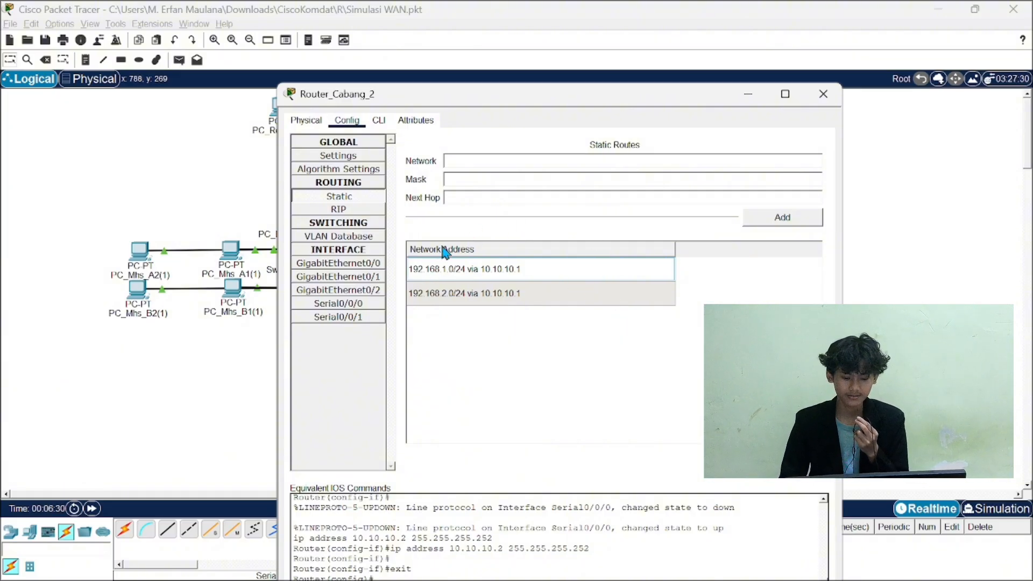
click(421, 249)
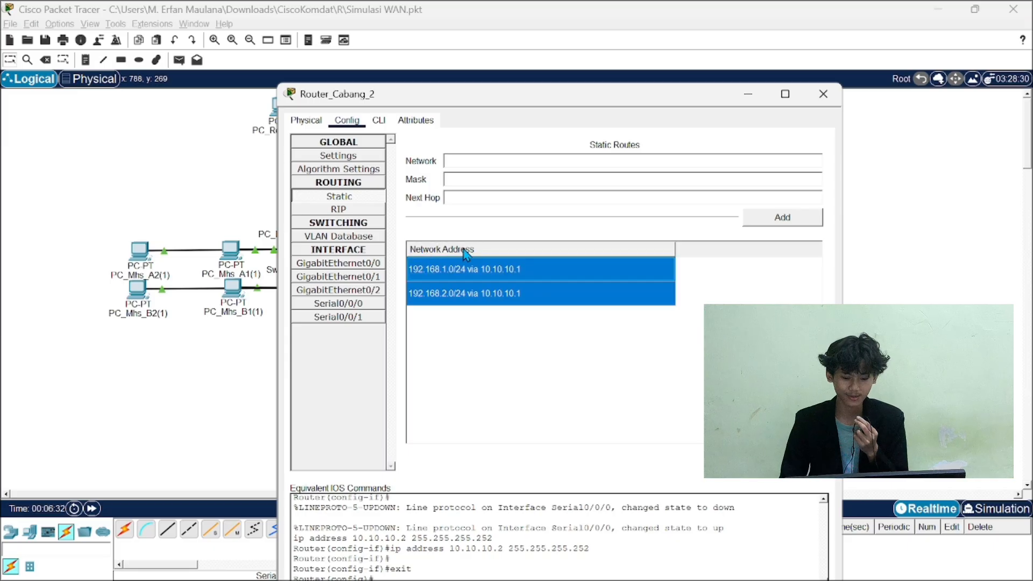
click(450, 239)
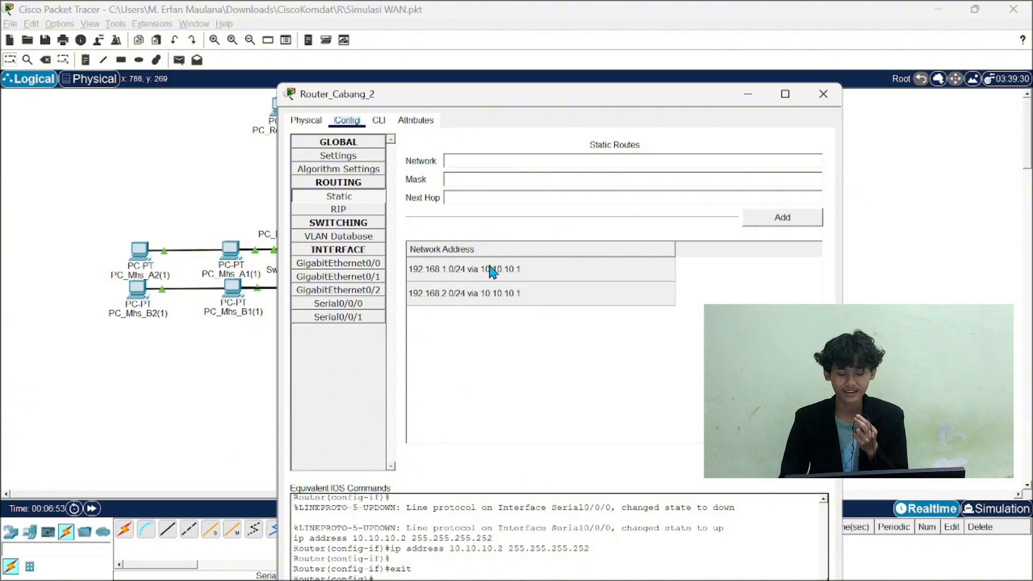
Step: Compare Router_Cabang_2's Serial0/0/0 addressing with its static routes and the topology behind the window
click(339, 303)
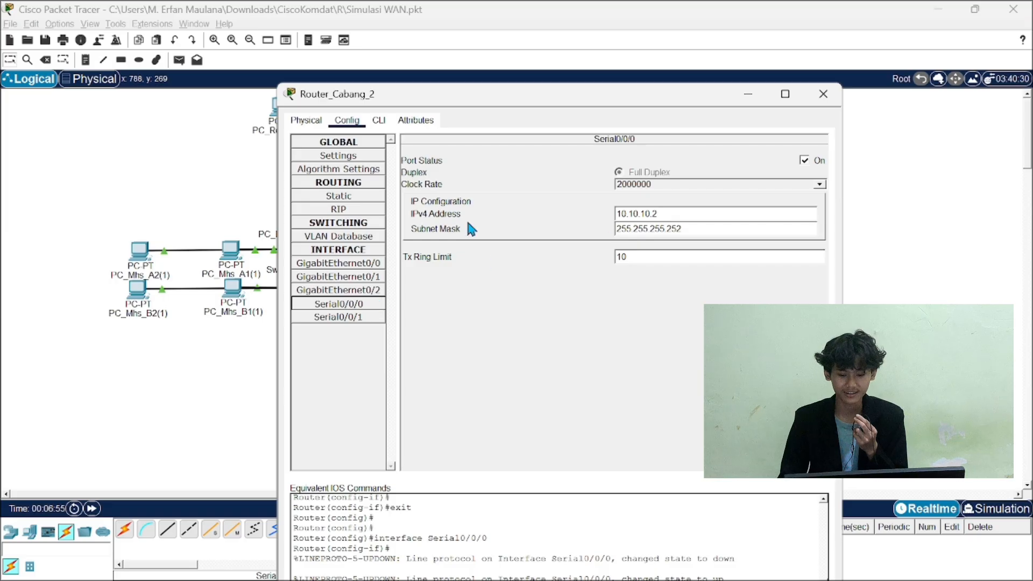
click(340, 196)
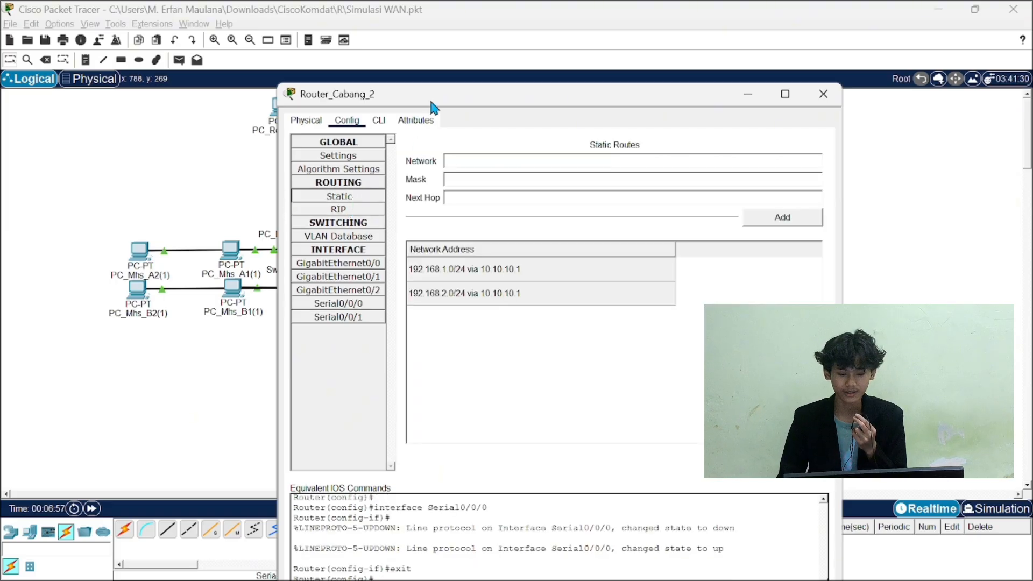
drag(433, 108, 674, 97)
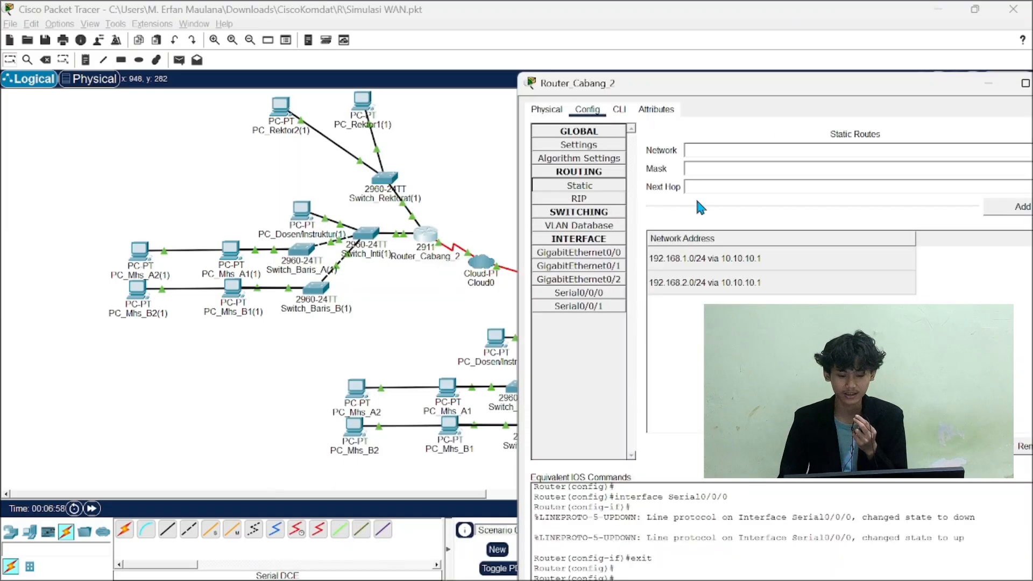
drag(754, 87, 197, 98)
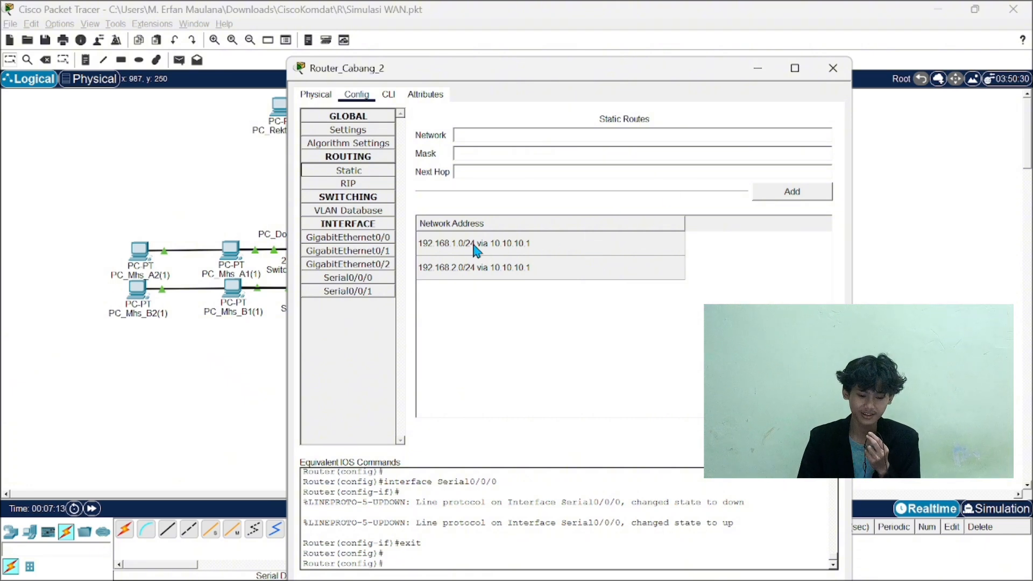
drag(541, 74, 772, 84)
drag(671, 81, 396, 56)
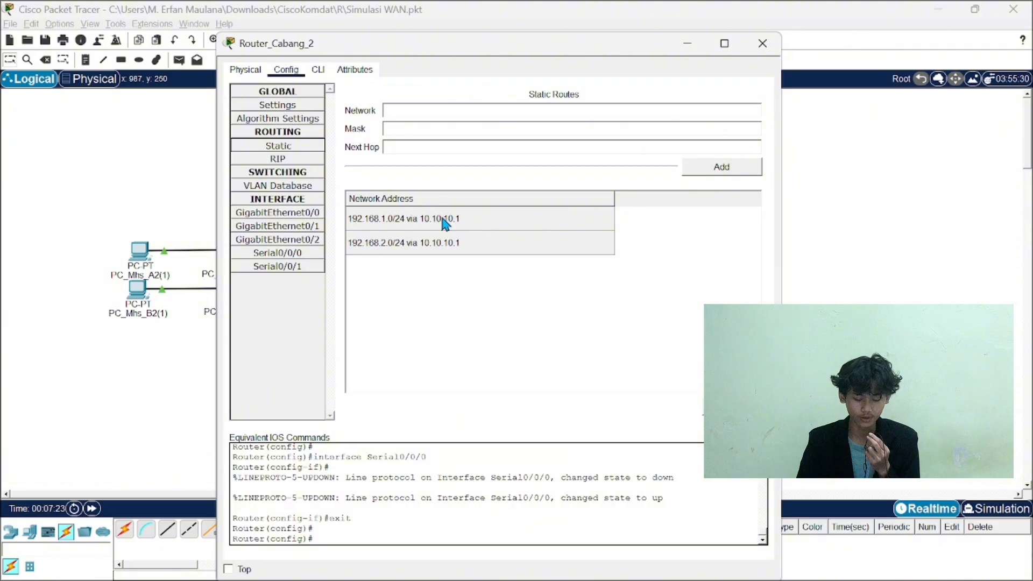
Step: Examine Router_Cabang_2's routes to 192.168.1.0/24 and 192.168.2.0/24, relate them to the topology, and close the router's window
click(353, 223)
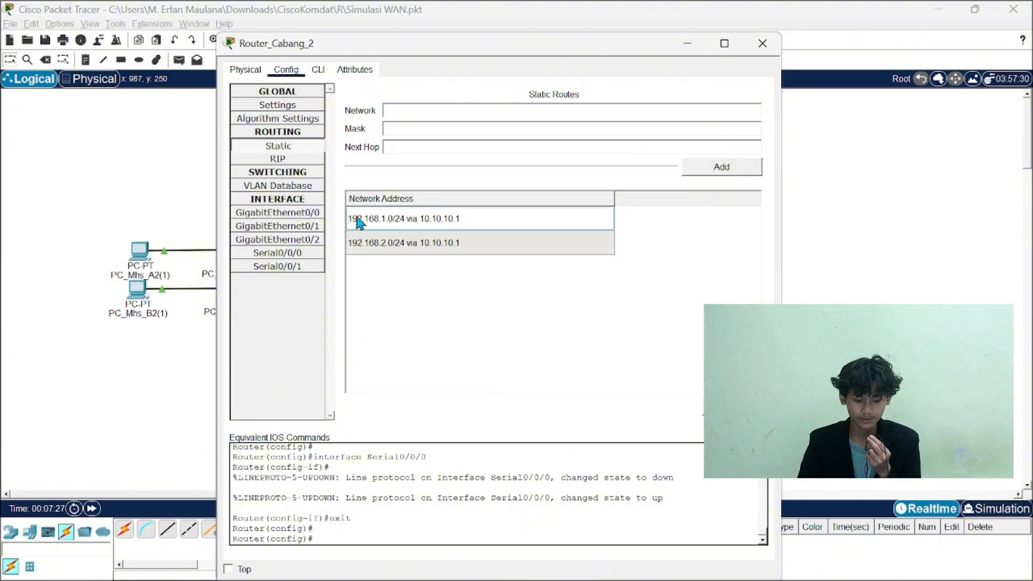
click(361, 225)
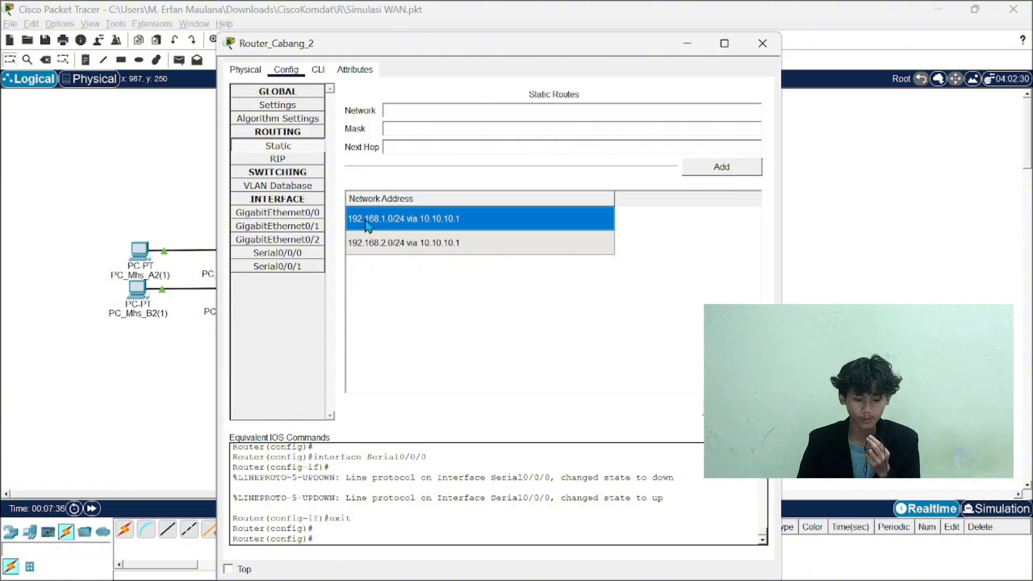
click(364, 249)
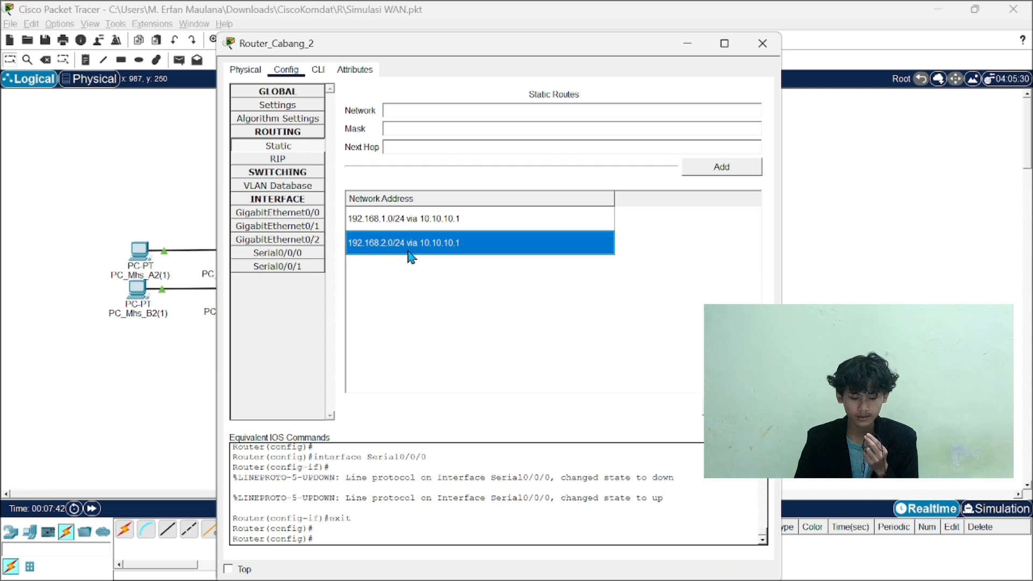
click(399, 266)
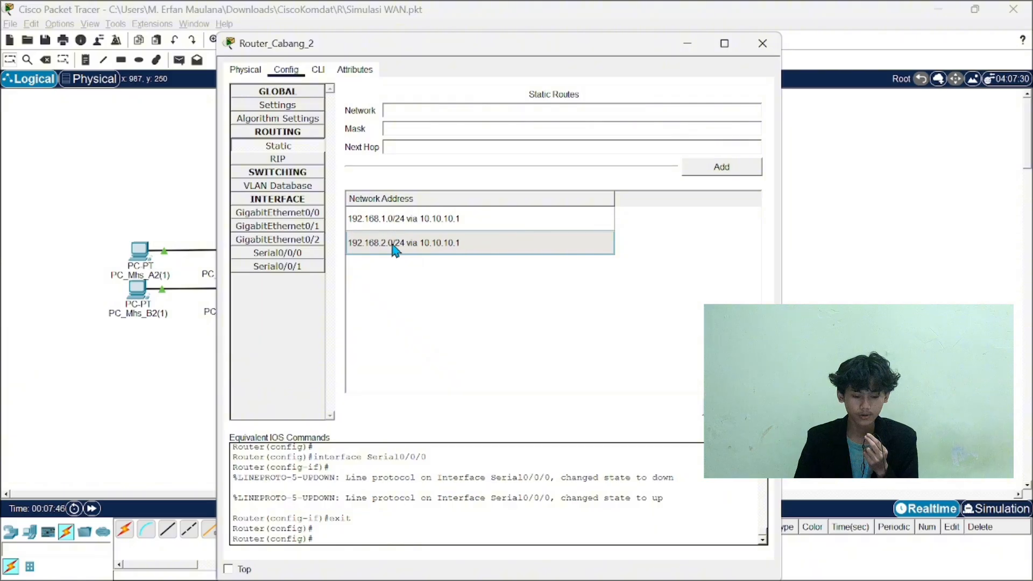
drag(403, 48, 318, 356)
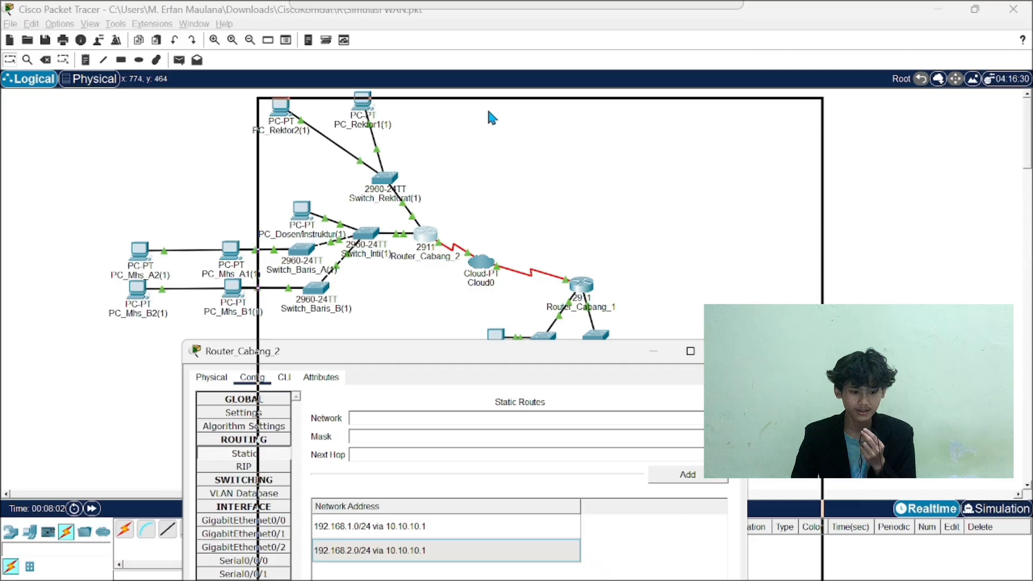
drag(489, 112, 503, 90)
click(721, 93)
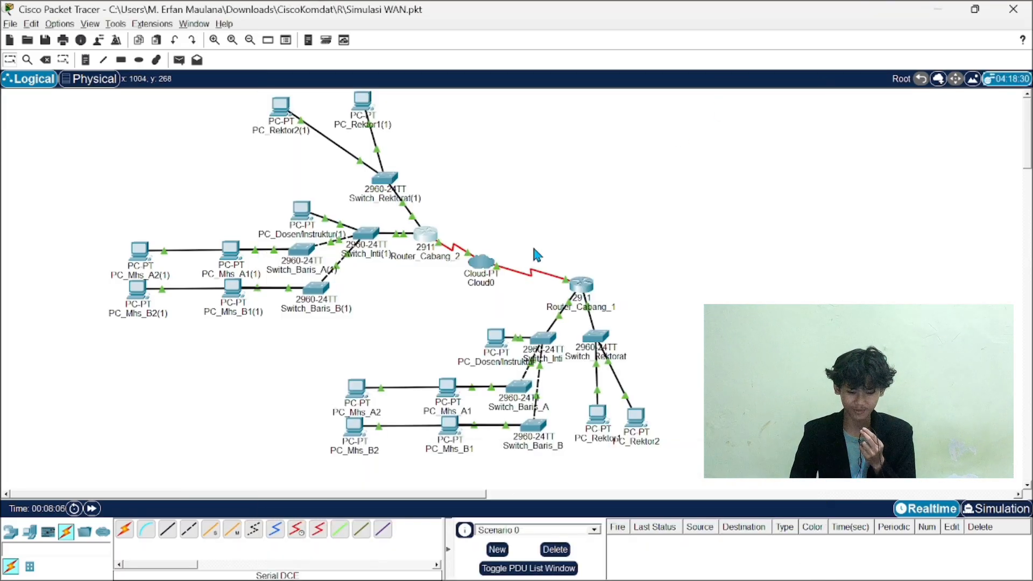
Step: Open Router_Cabang_1 and review its static routes toward the other branch's networks
click(581, 284)
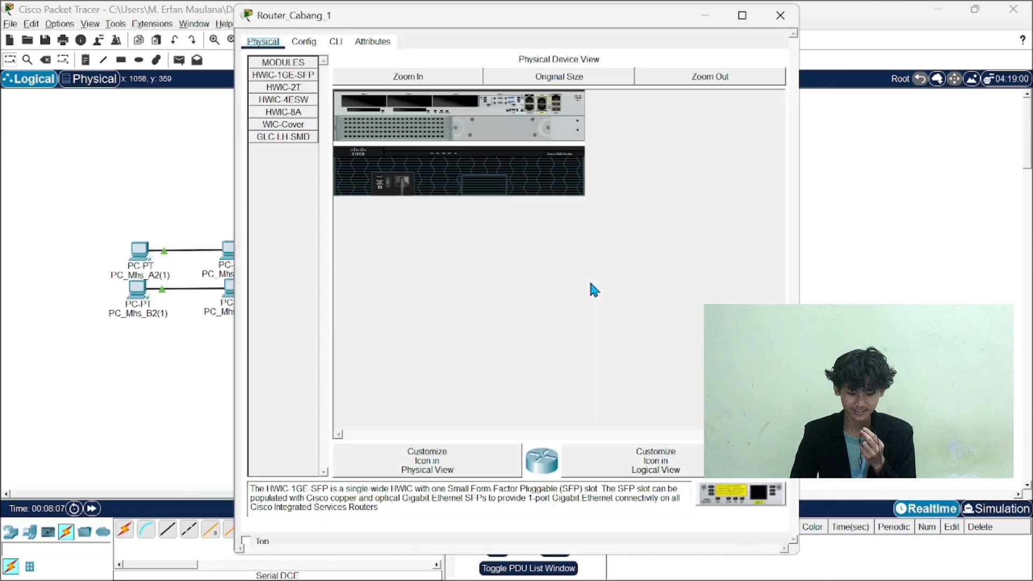
click(303, 42)
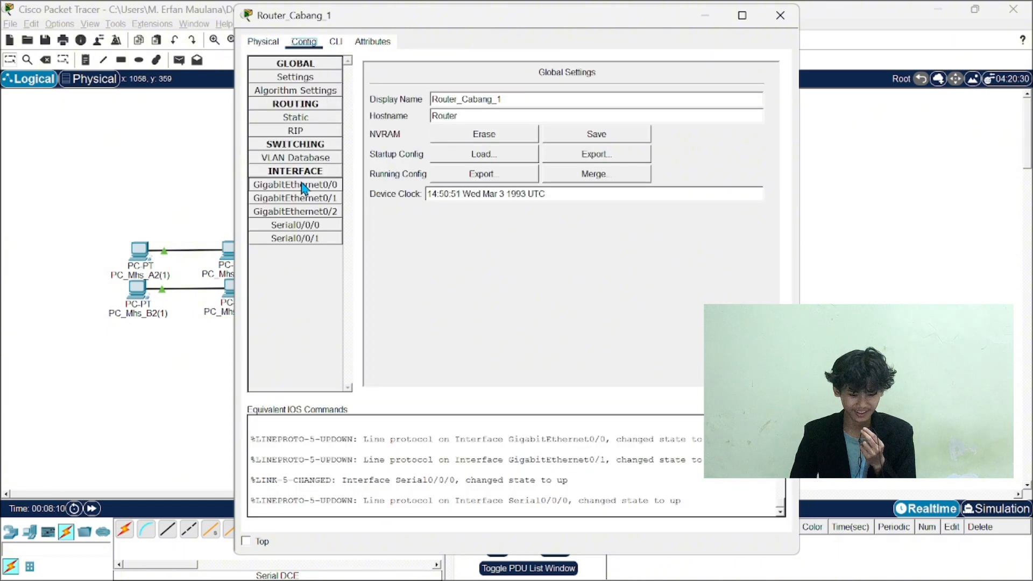
click(301, 118)
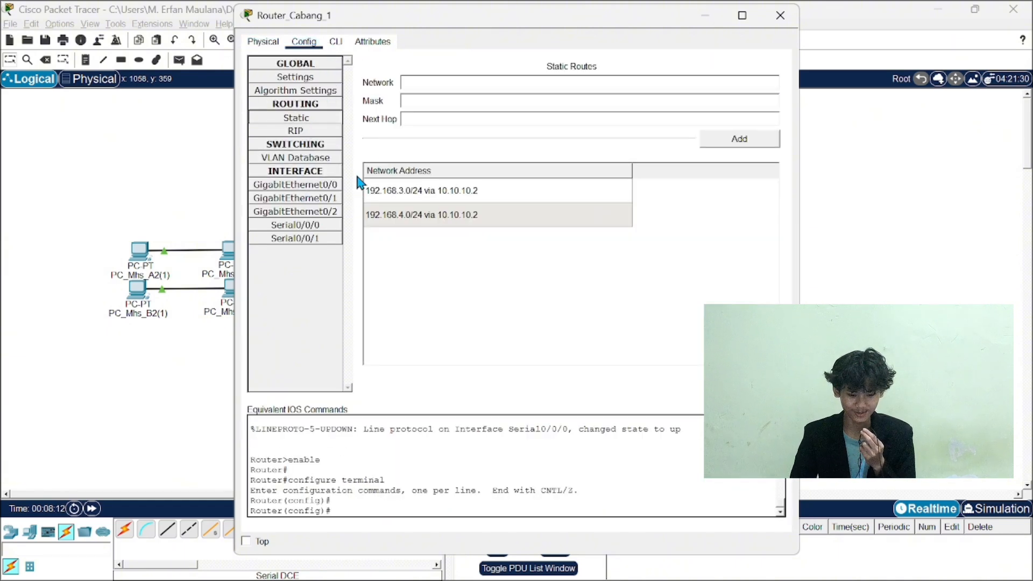
click(399, 194)
drag(414, 27, 586, 53)
Step: Inspect the global settings of Switch_Inti(1) and close its window
click(371, 239)
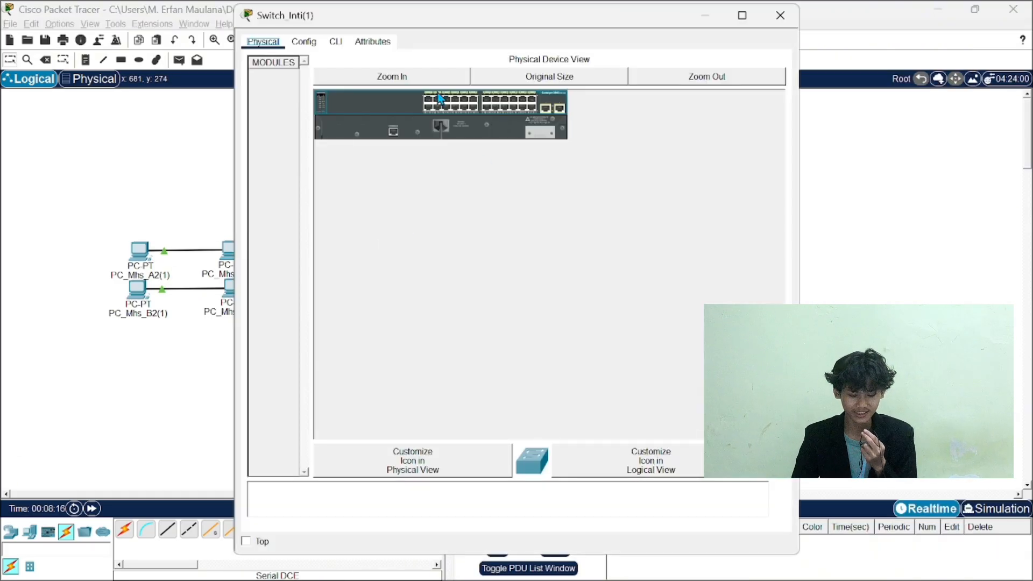
click(303, 43)
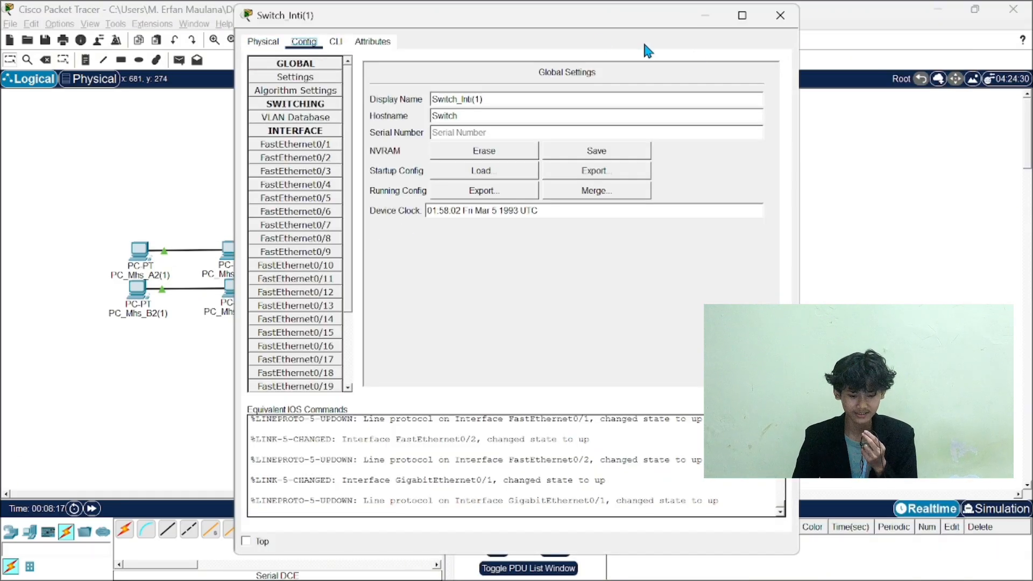
click(779, 15)
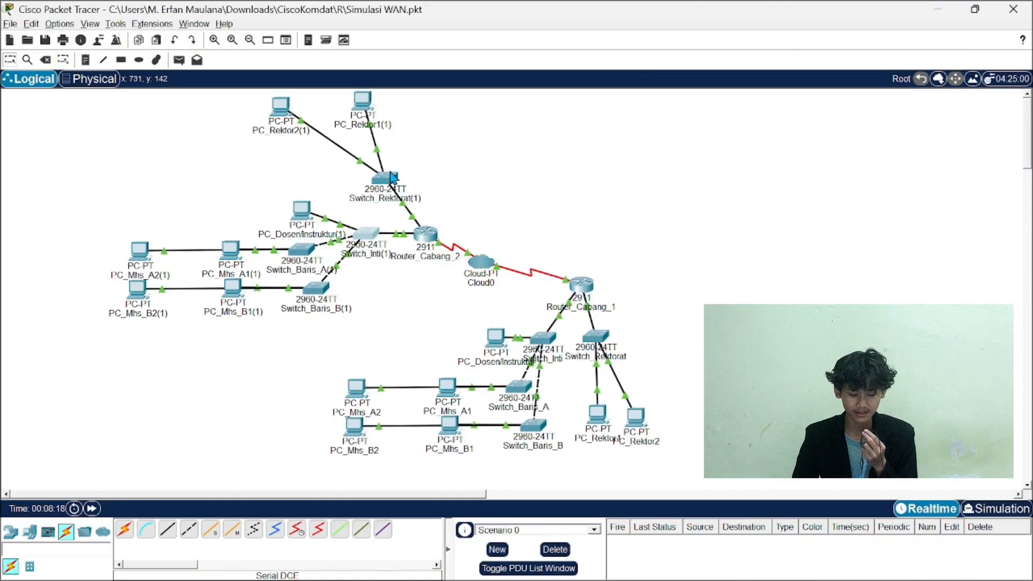
Step: Open the configuration of PC_Mhs_B1(1) and check its IPv4 default gateway
click(233, 286)
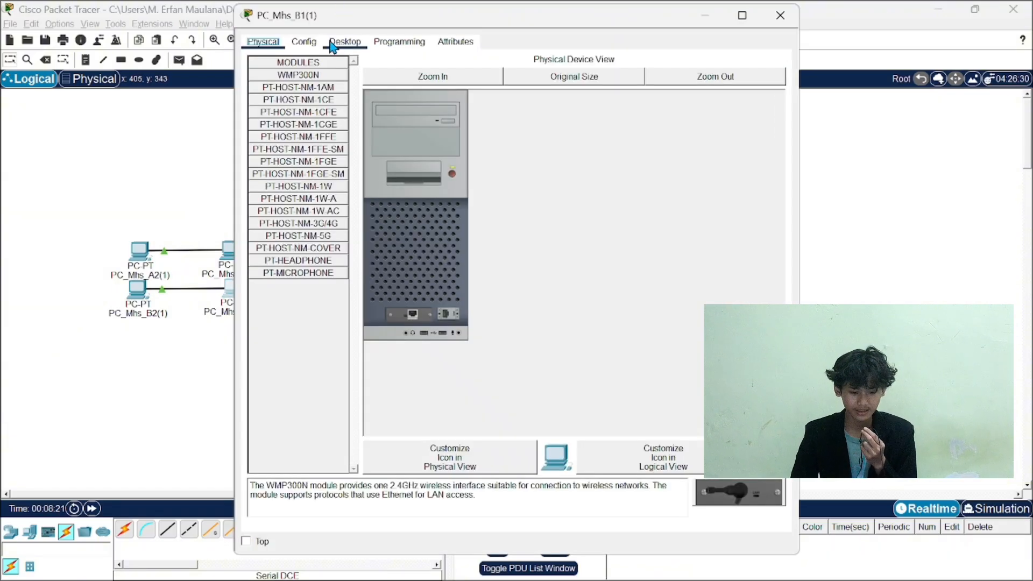
click(377, 43)
click(312, 44)
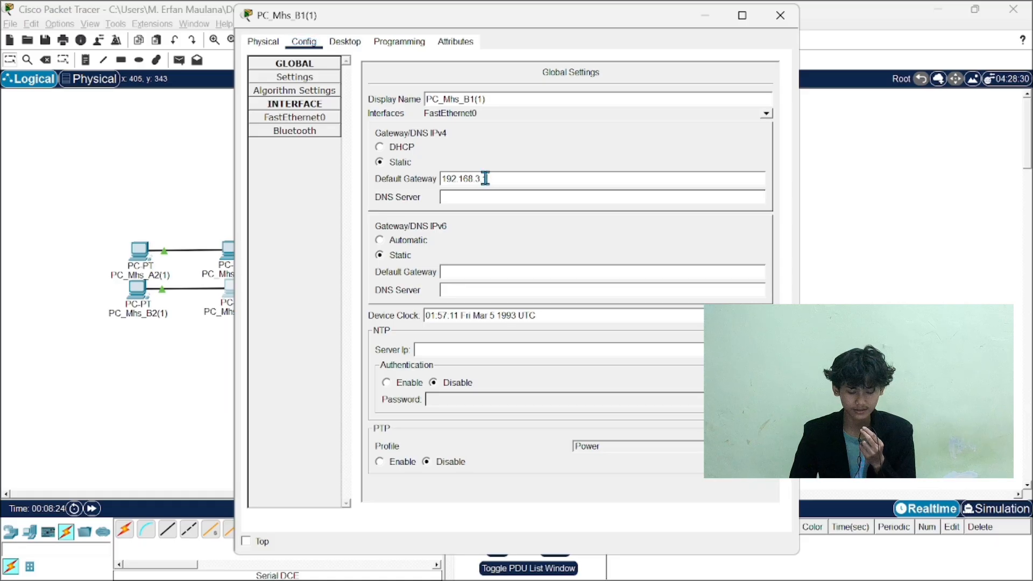
drag(485, 179, 459, 176)
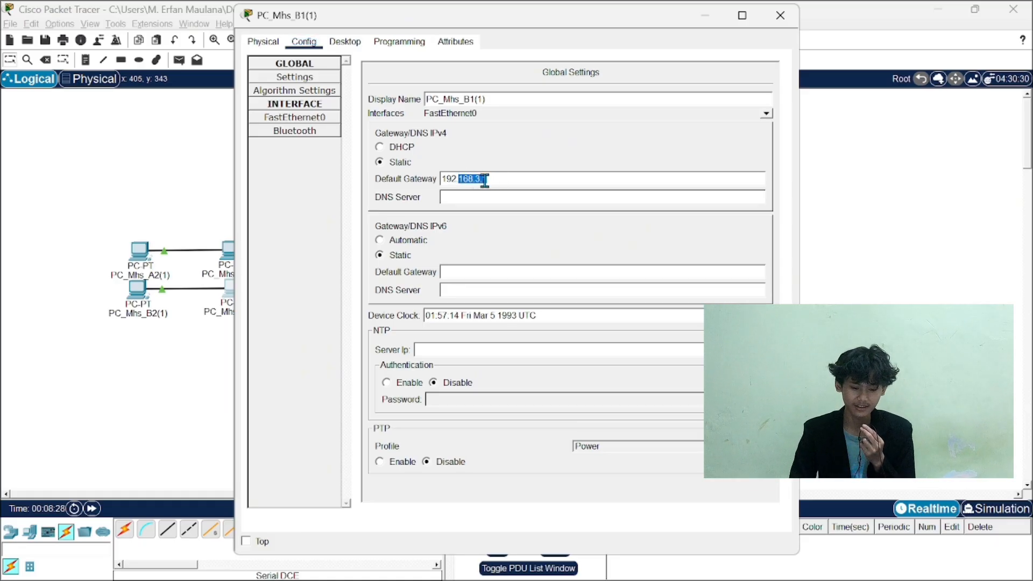
click(476, 181)
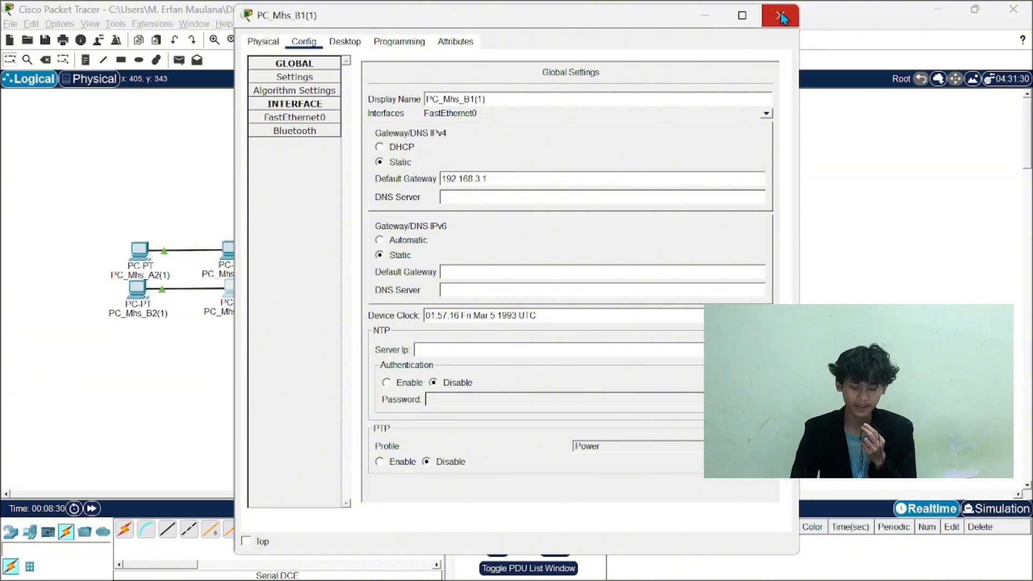
Step: Relate PC_Mhs_B1(1)'s gateway to its place in the topology, close its window, and review the whole two-branch network
drag(662, 28, 895, 100)
drag(774, 96, 853, 96)
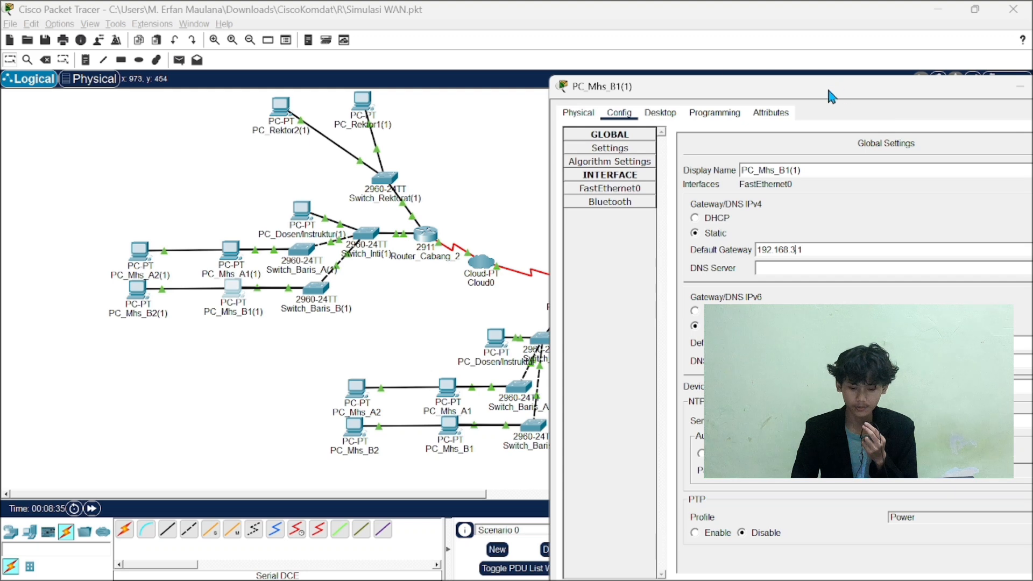
drag(831, 97, 635, 60)
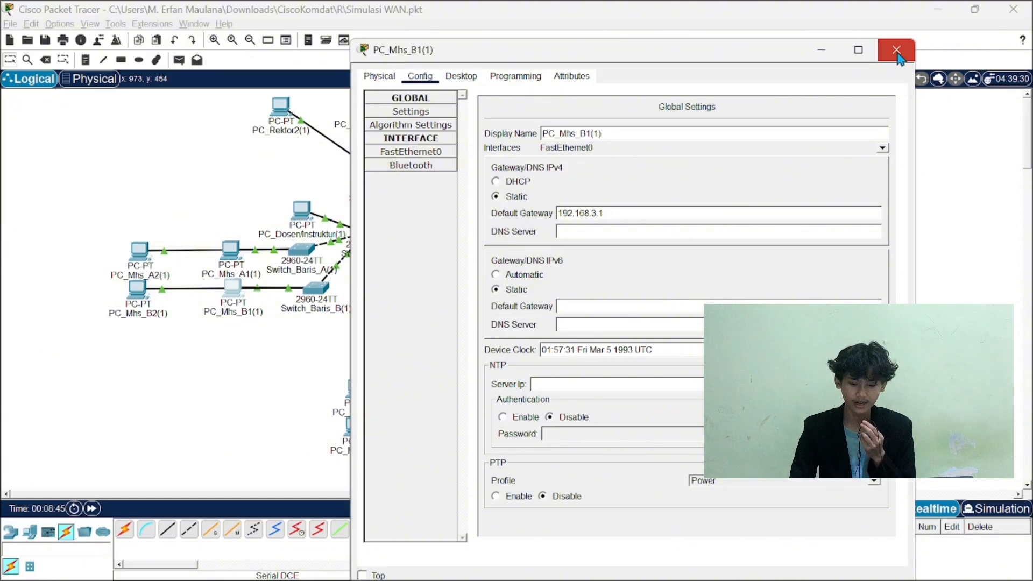
drag(794, 55, 667, 46)
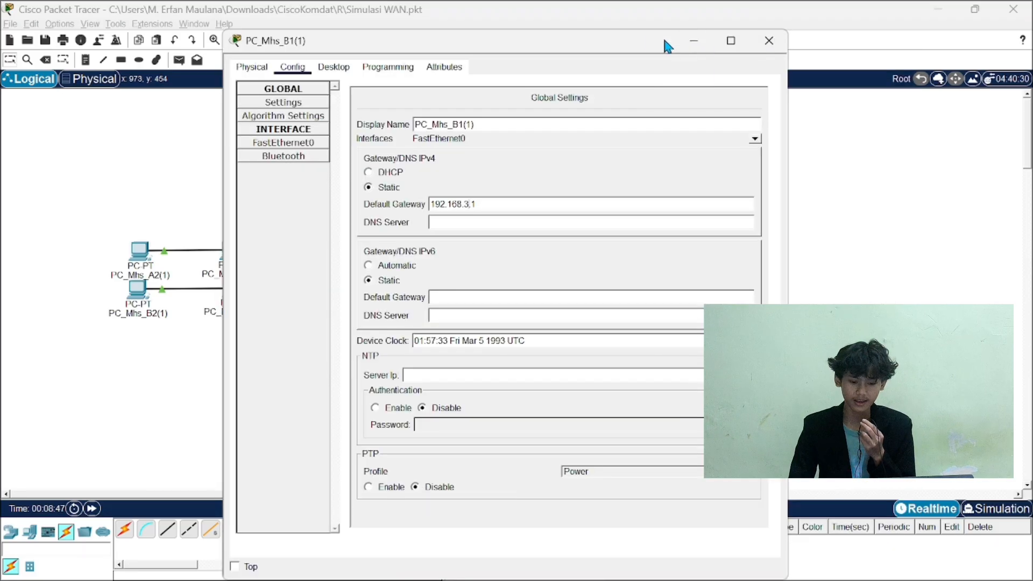
click(768, 42)
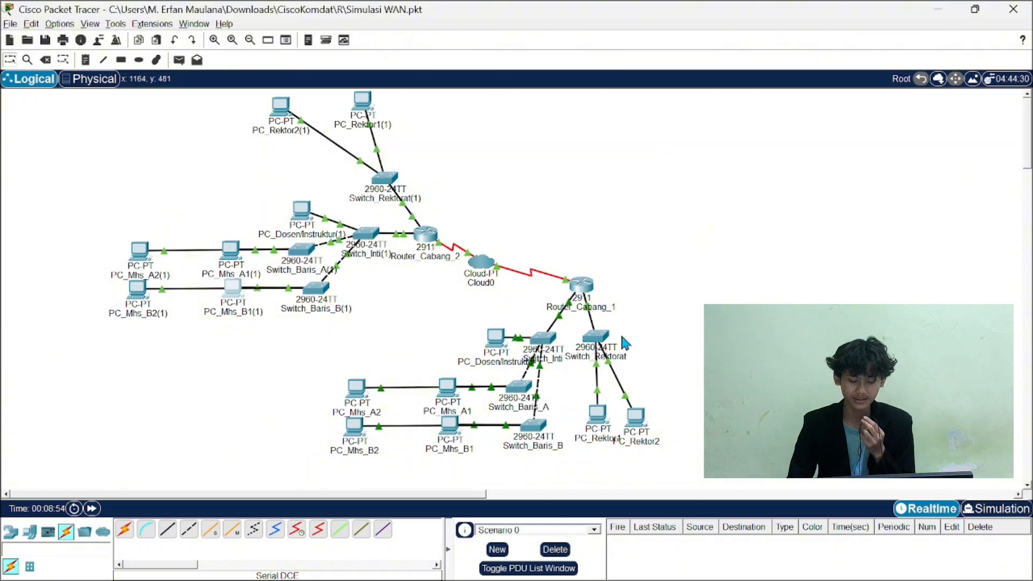
drag(97, 96, 675, 460)
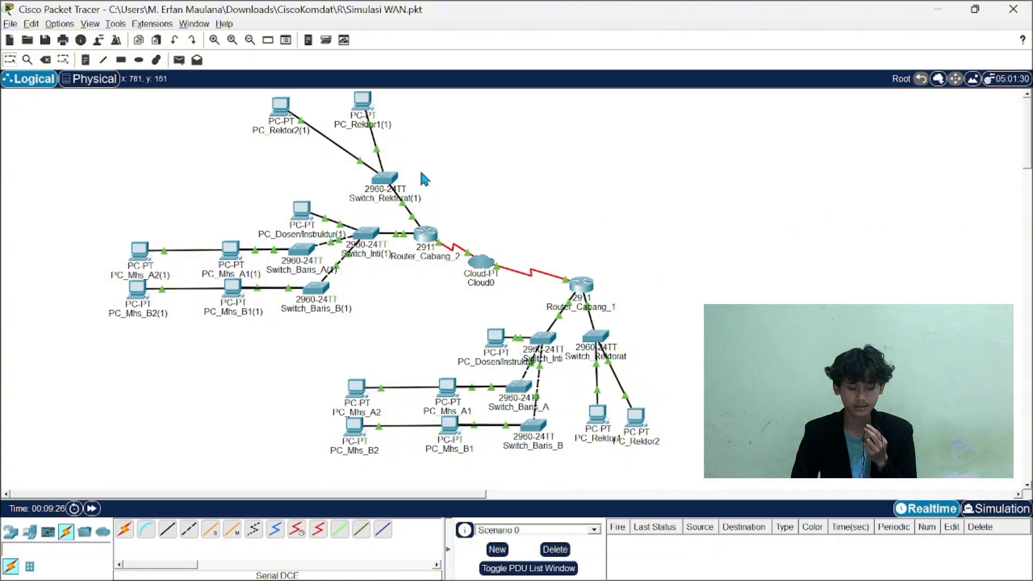
Step: Mark out the whole network, switch to simulation mode, and add a simple PDU from PC_Rektor2(1) to PC_Rektor2
drag(110, 98, 710, 475)
click(753, 400)
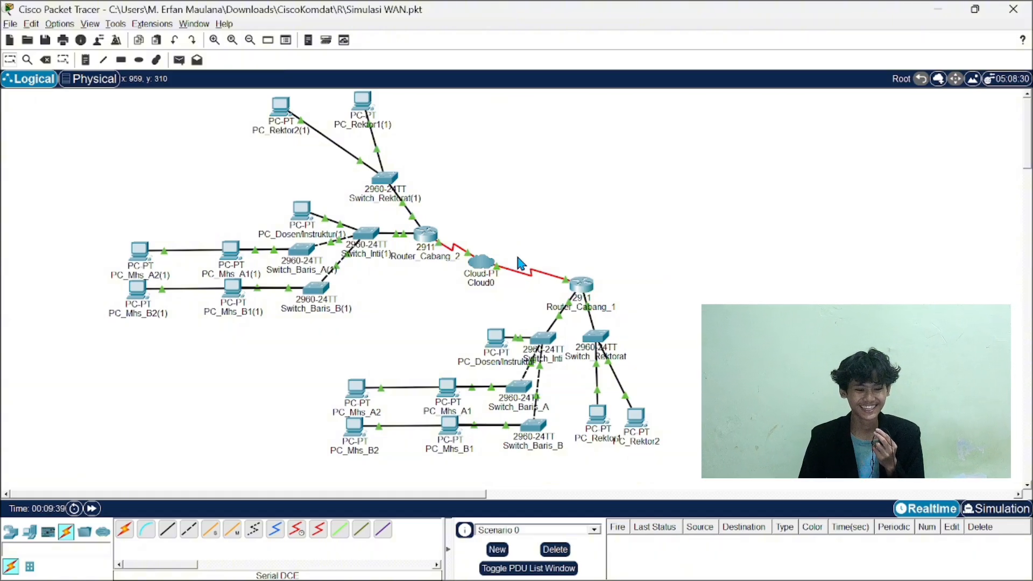
click(982, 508)
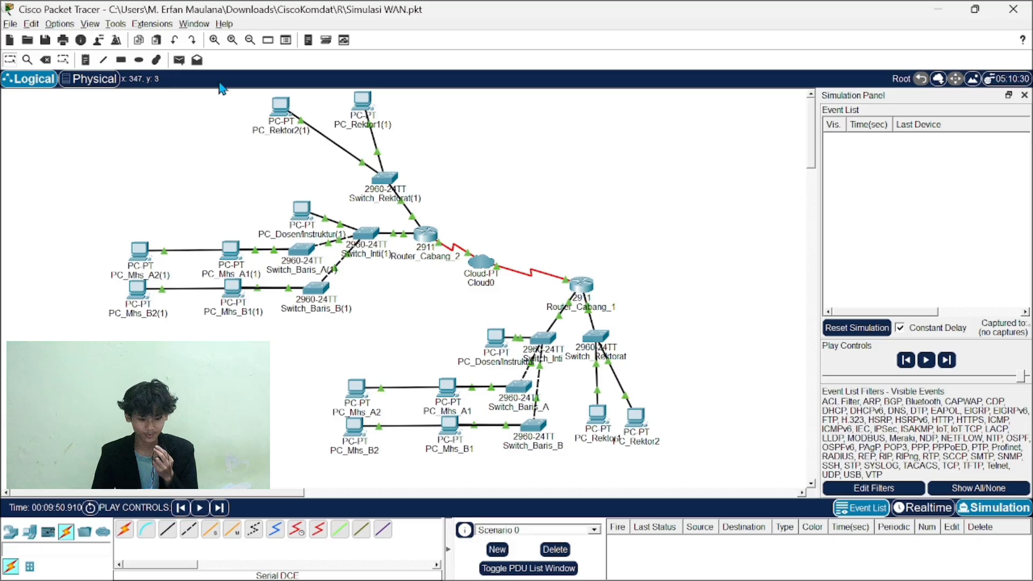
click(176, 60)
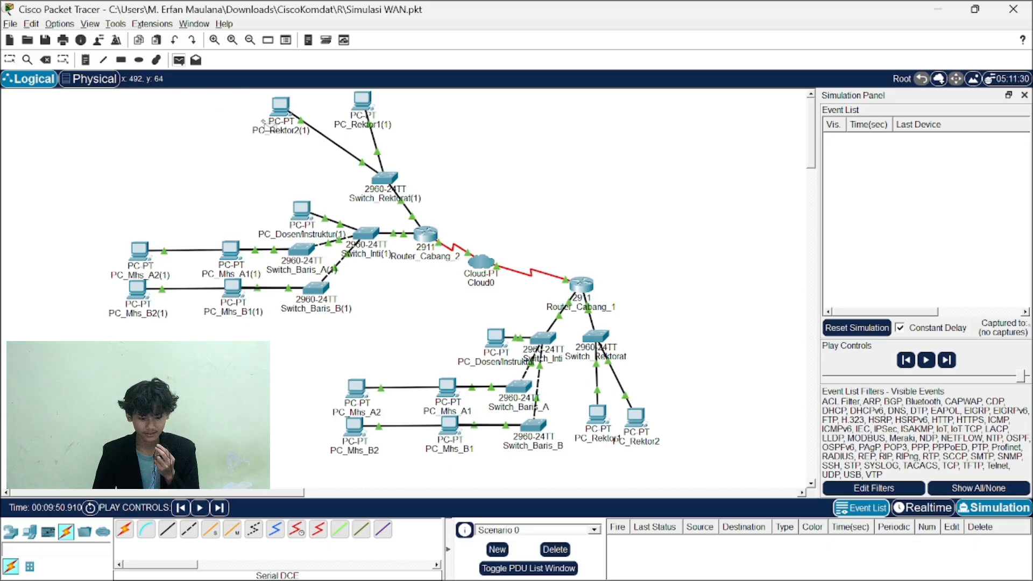
click(278, 104)
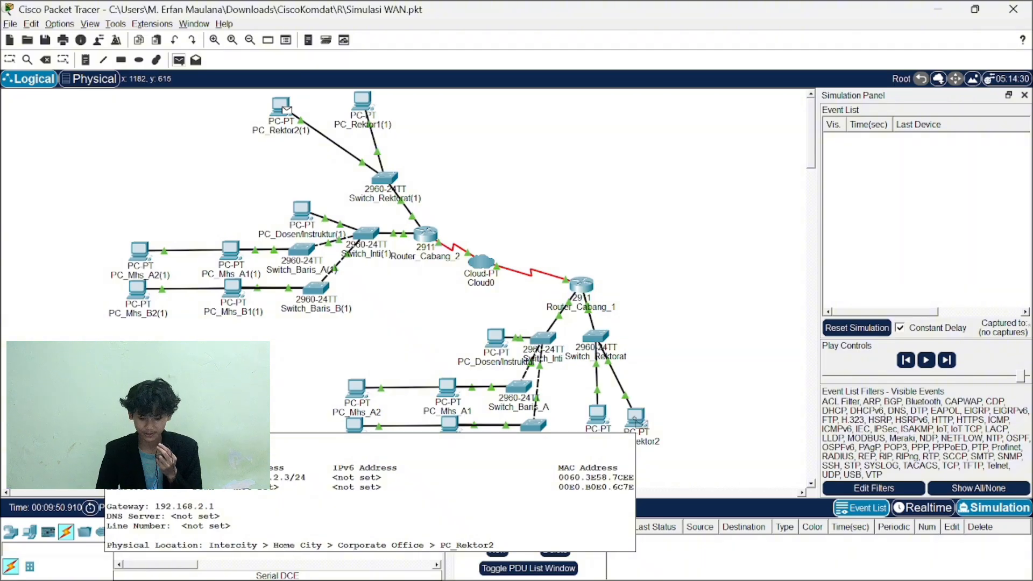
click(635, 416)
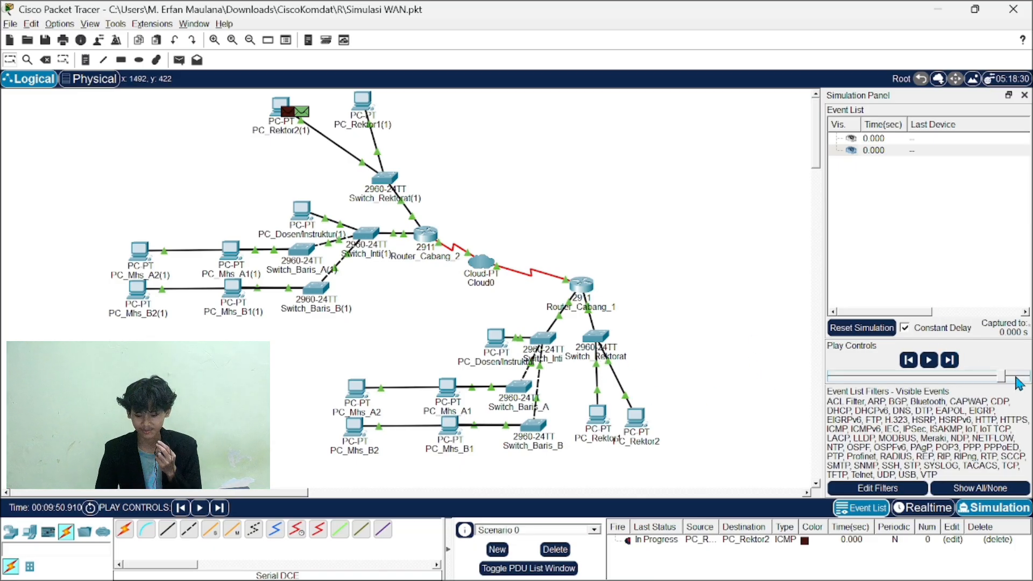
Step: Raise the playback speed, run the simulation, pause it, and check the delivery status of the PDU
mouse_move(1009, 379)
mouse_down()
mouse_move(972, 377)
mouse_move(1020, 388)
mouse_up()
click(927, 360)
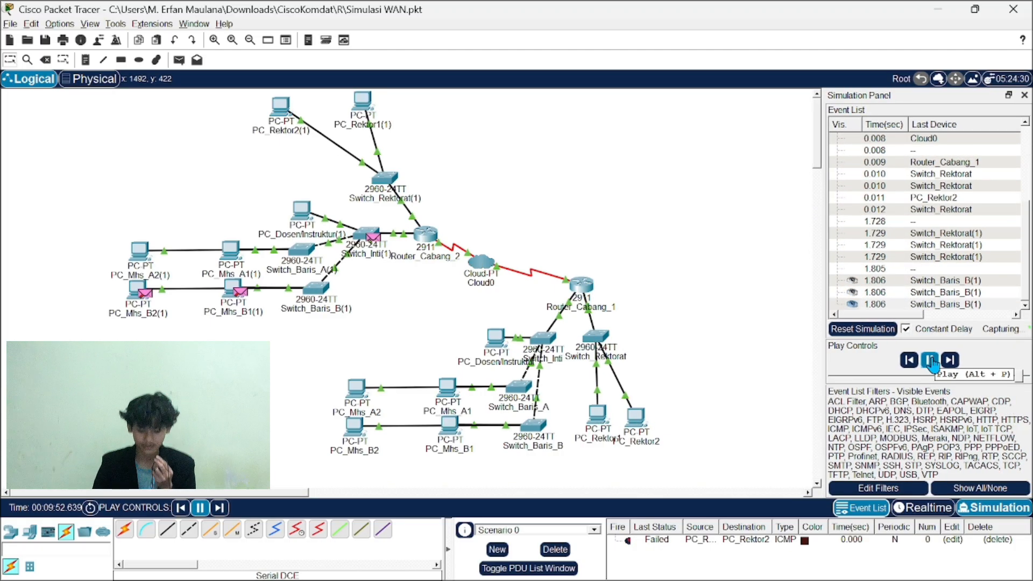
click(930, 360)
click(648, 542)
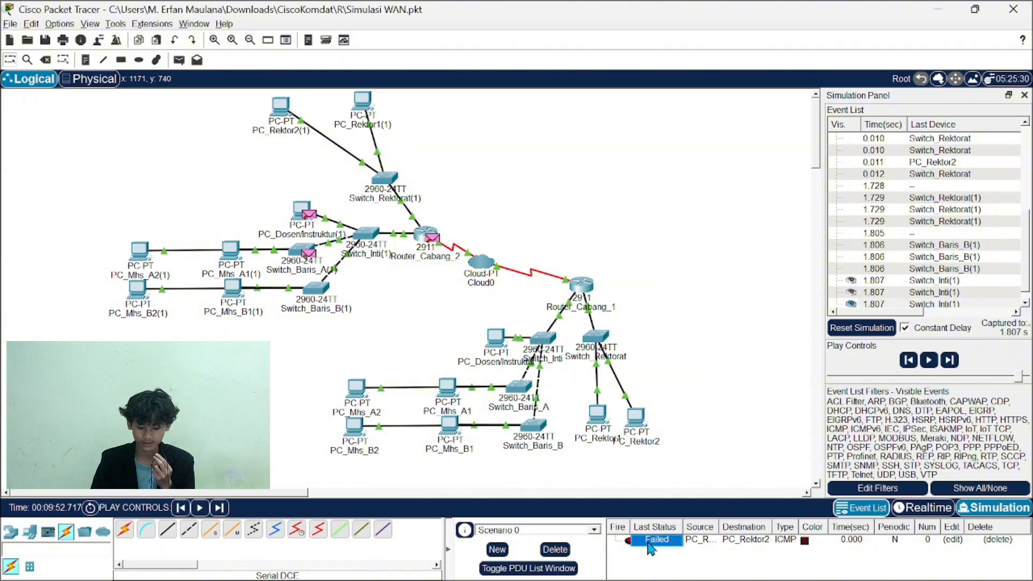
click(769, 369)
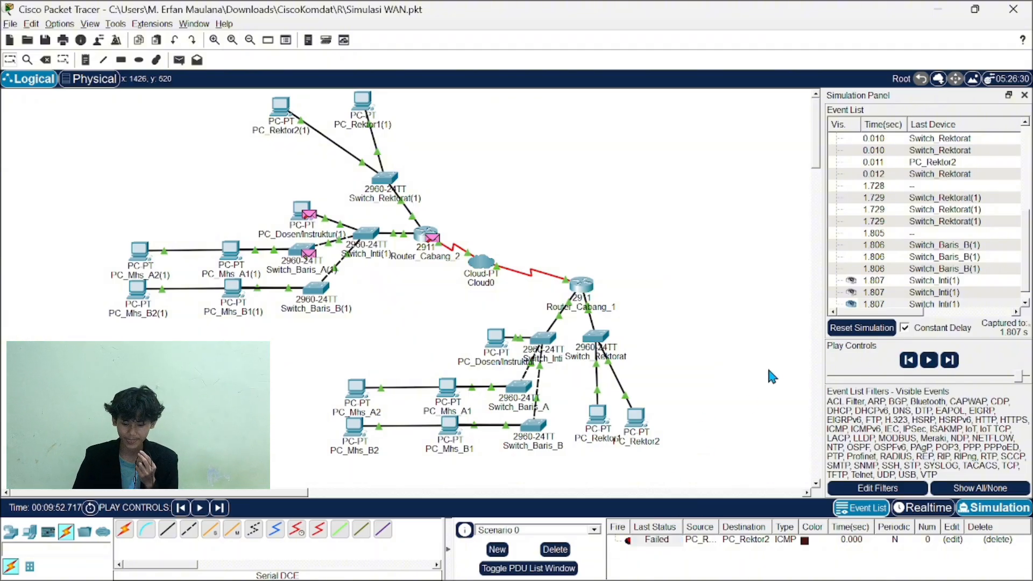
Step: Reset the simulation, replay the PDU between the two rector PCs, pause it, and close the event list
click(848, 330)
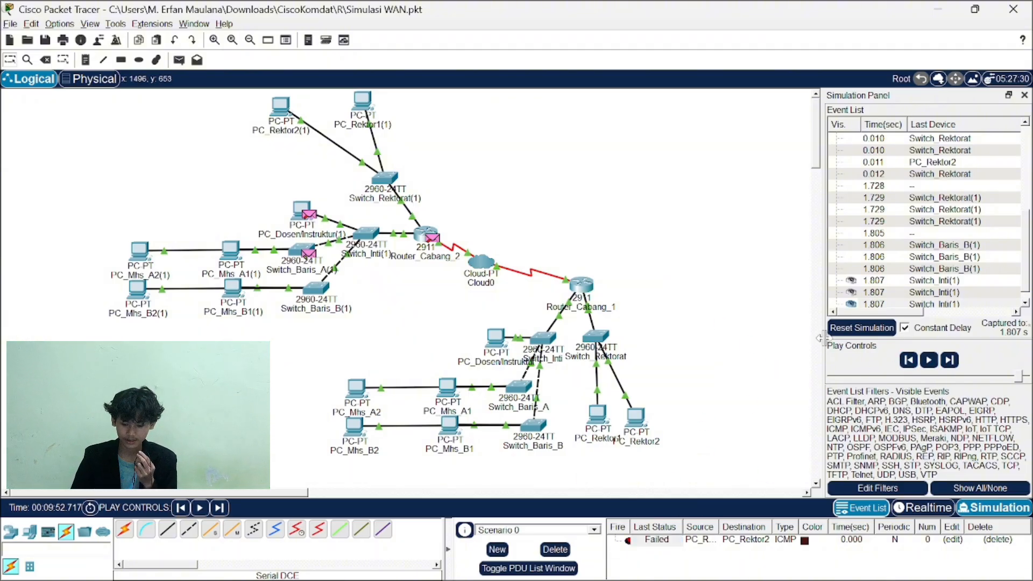
click(924, 364)
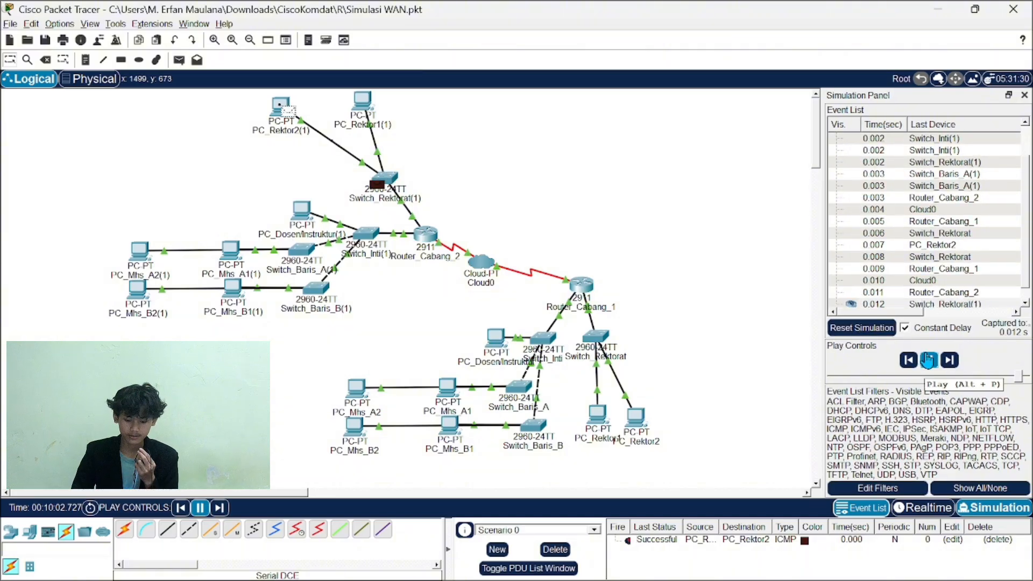
click(926, 360)
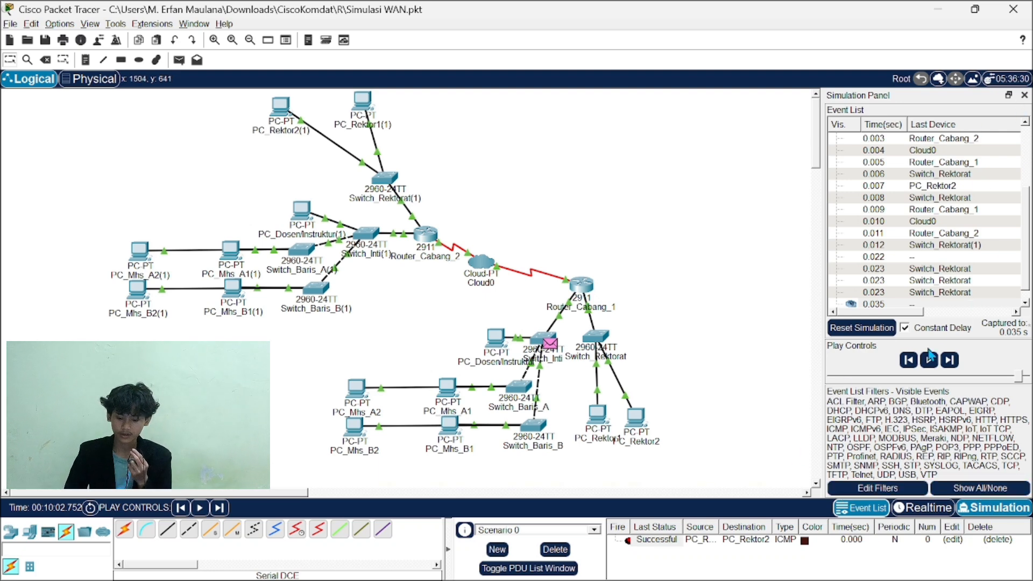
click(1025, 95)
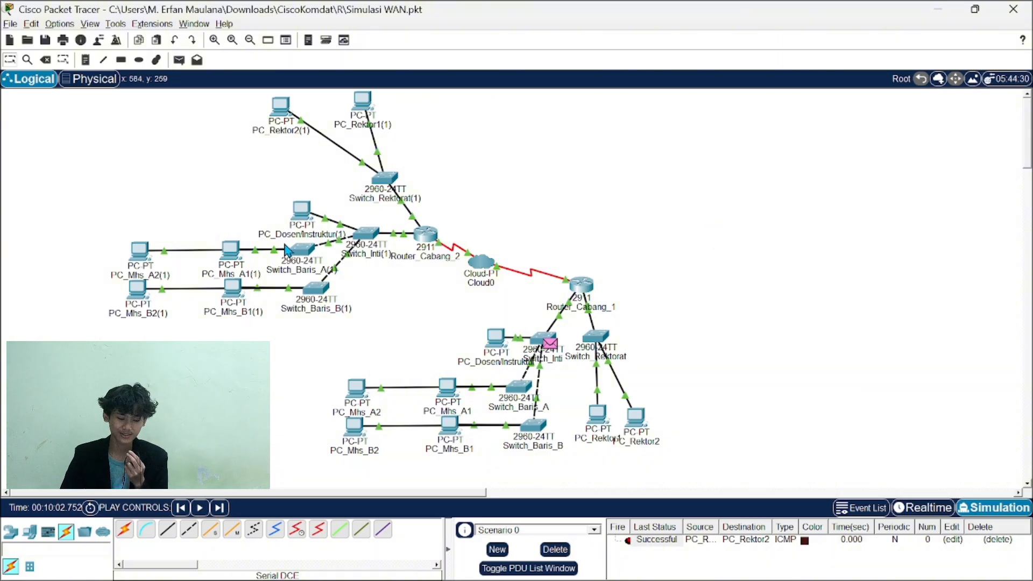
Step: Open PC_Mhs_A2(1), move its window aside, and look up the IPv4 address of PC_Dosen/Instruktur in its IP configuration
click(141, 249)
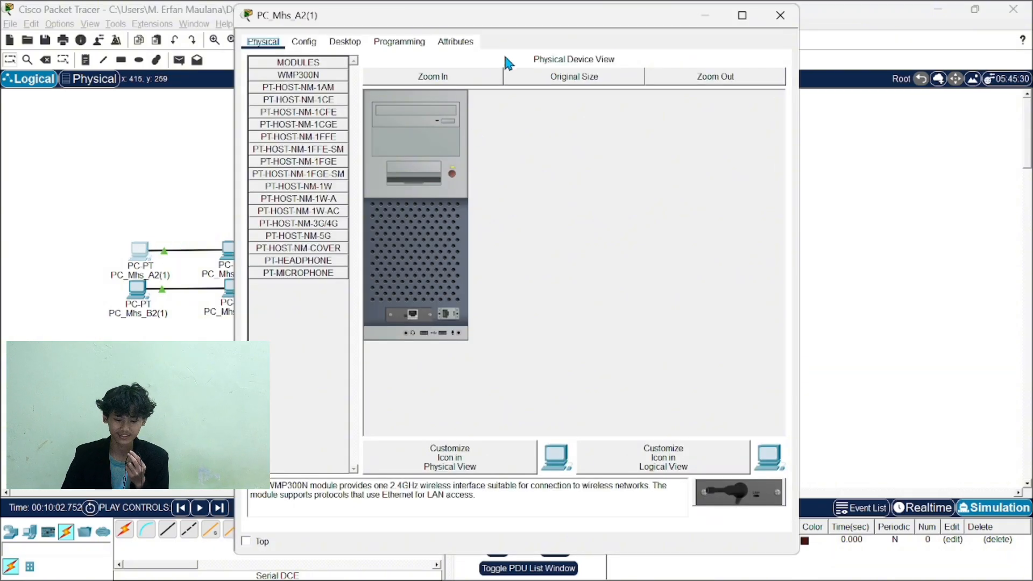
drag(380, 24, 578, 438)
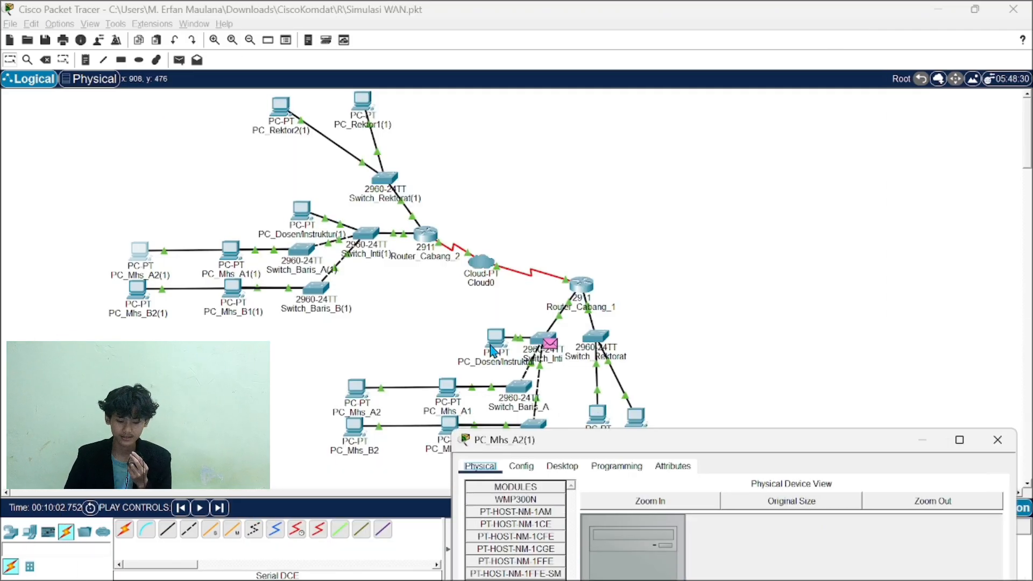
click(495, 339)
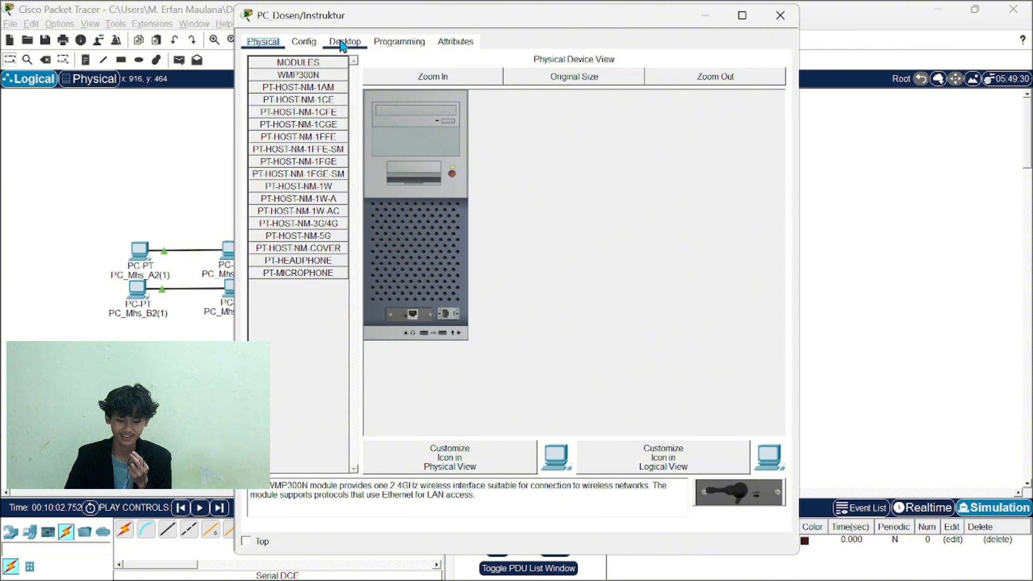
click(303, 42)
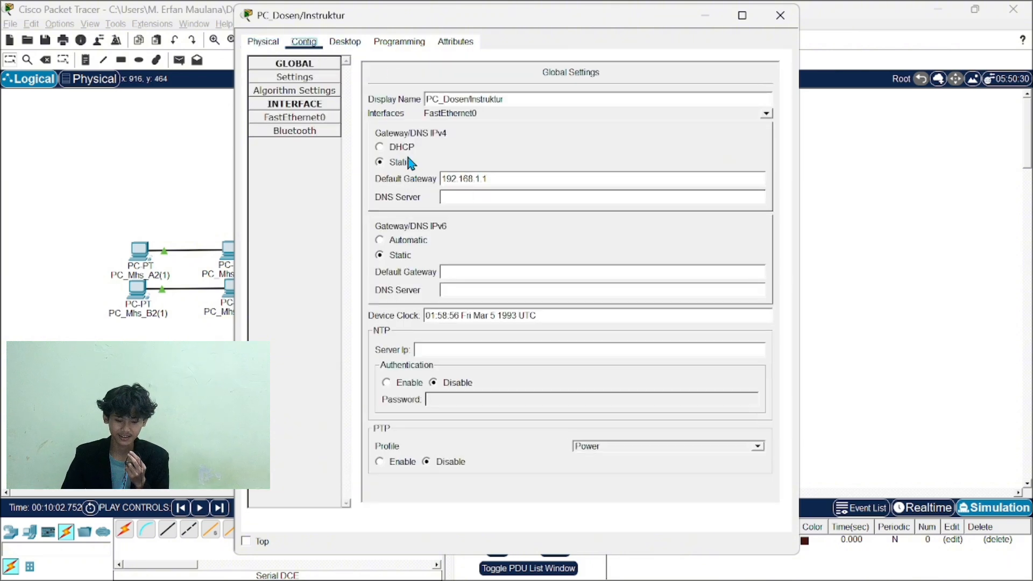
click(345, 42)
click(323, 73)
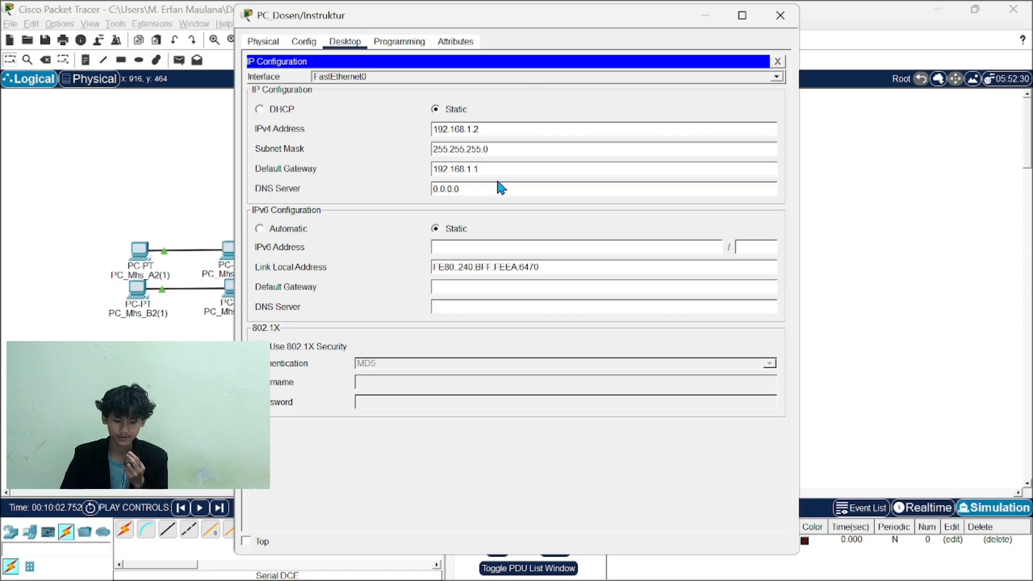
double_click(433, 129)
click(694, 16)
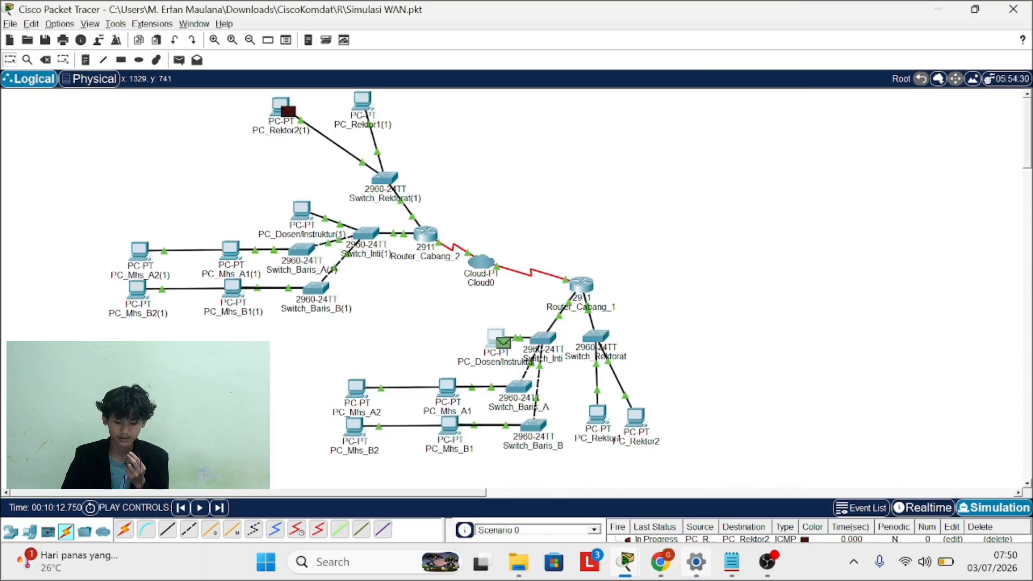
Step: Bring back PC_Mhs_A2(1)'s window and ping 192.168.1.2 from its command prompt
mouse_move(625, 571)
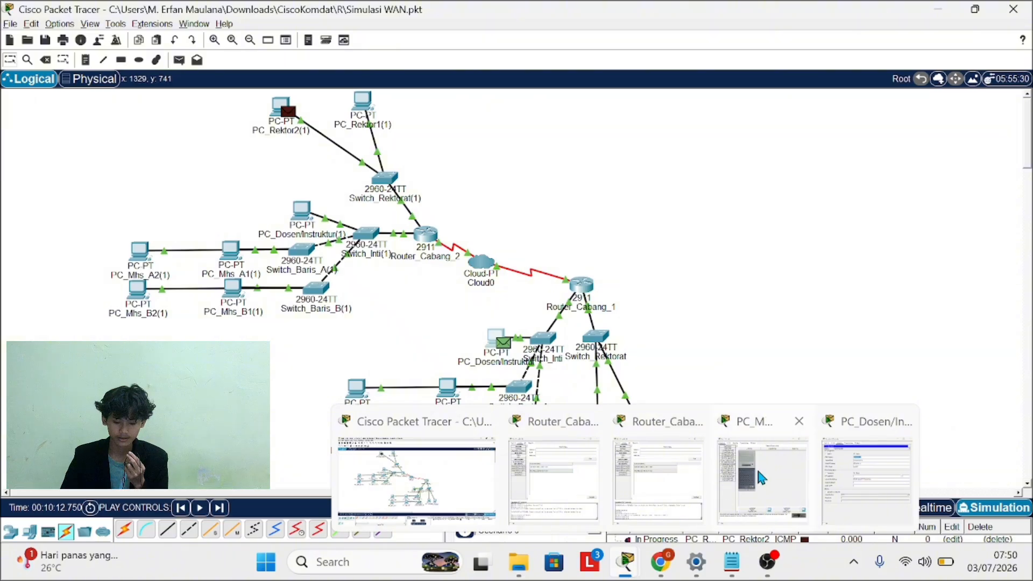
click(775, 467)
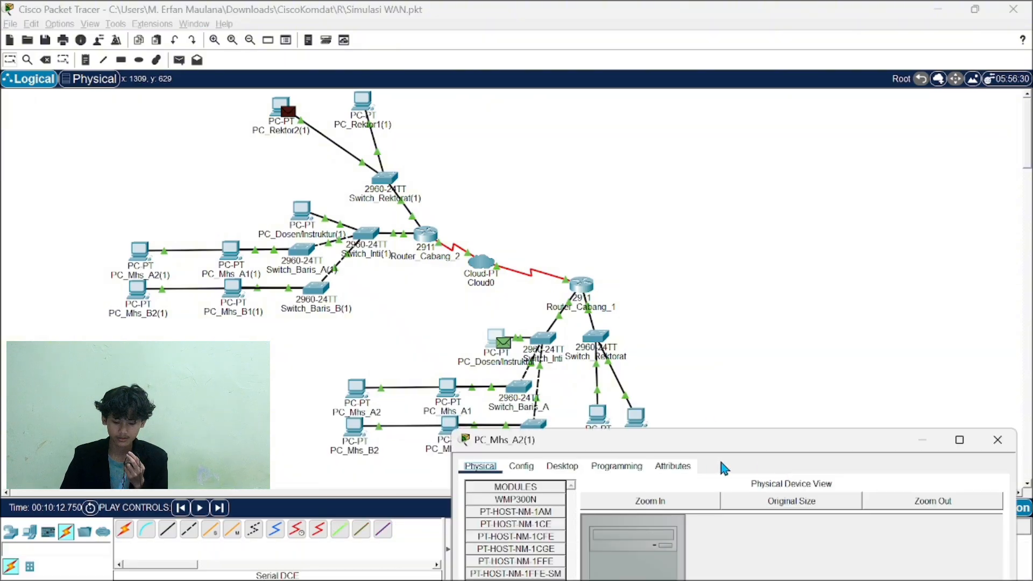
drag(729, 441, 534, 142)
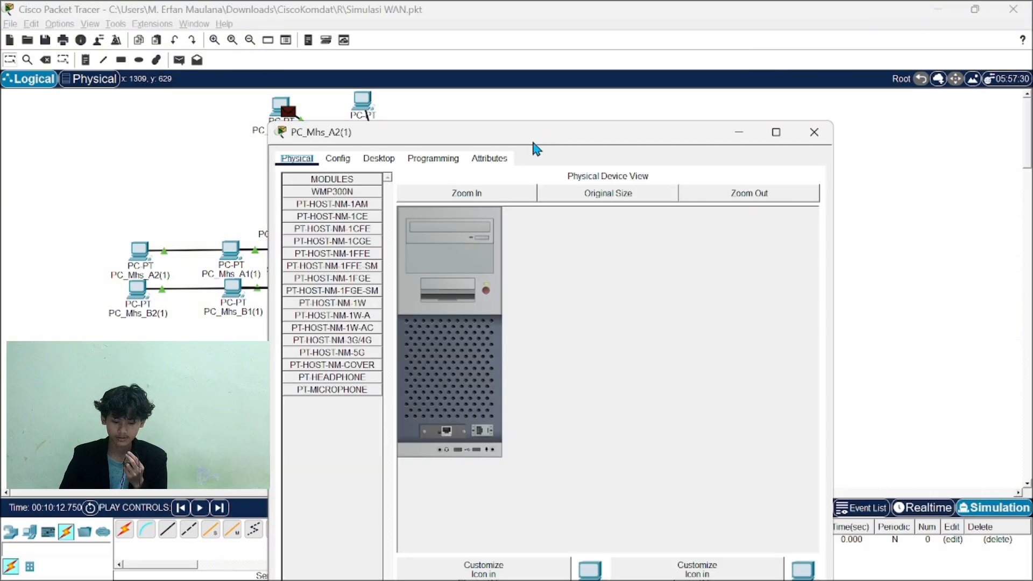
click(391, 165)
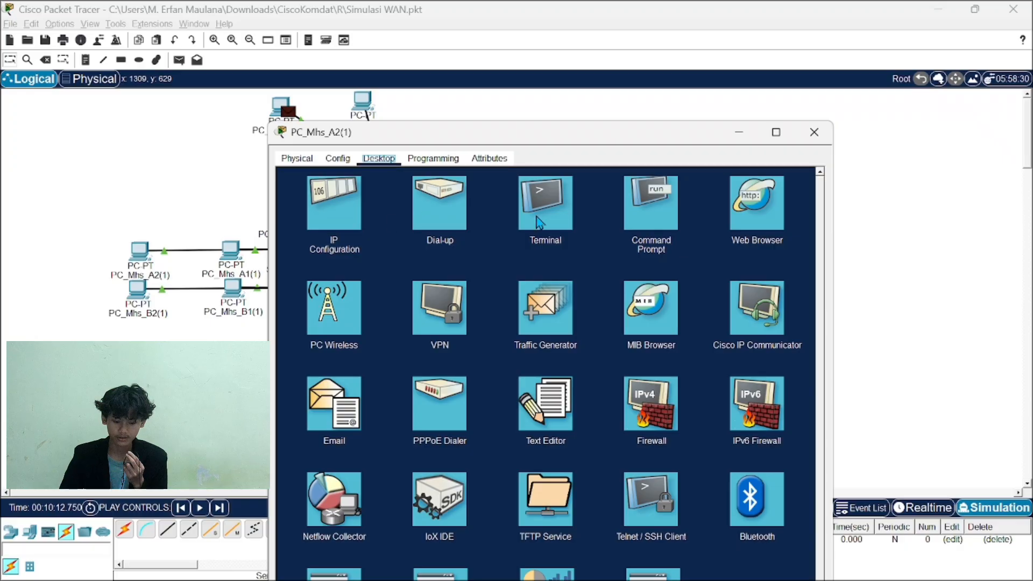
click(648, 220)
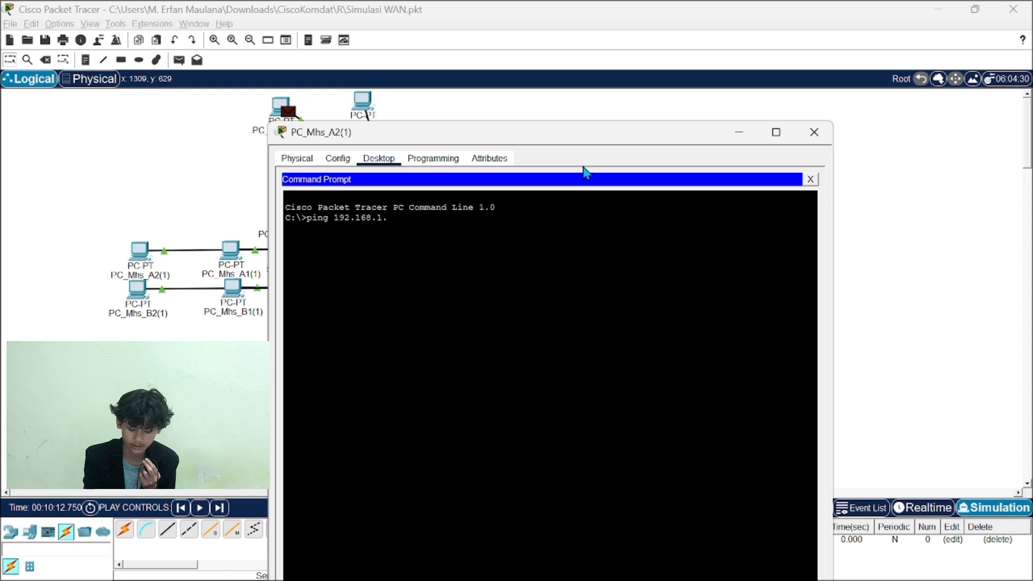
key(Return)
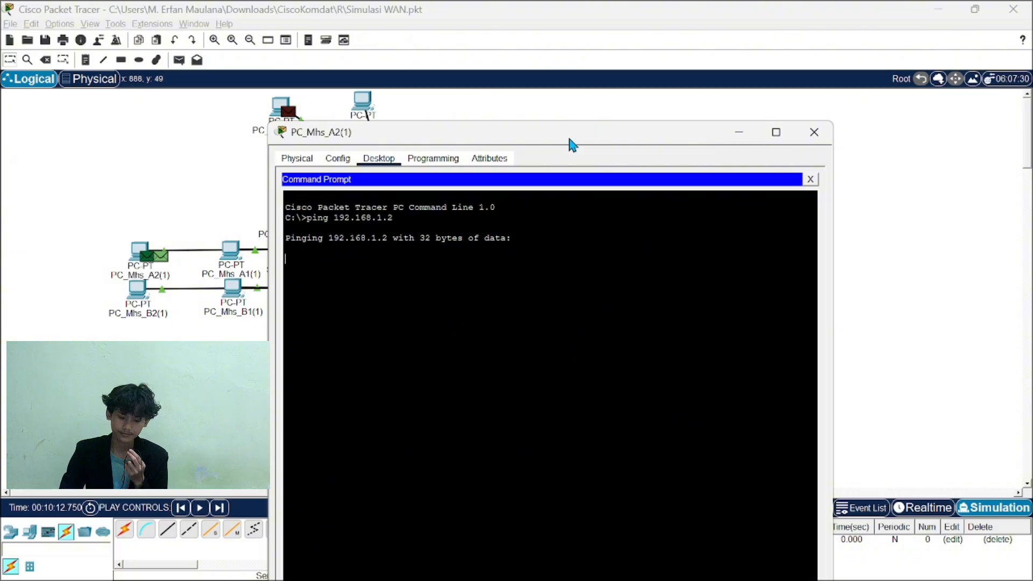
drag(569, 139, 580, 58)
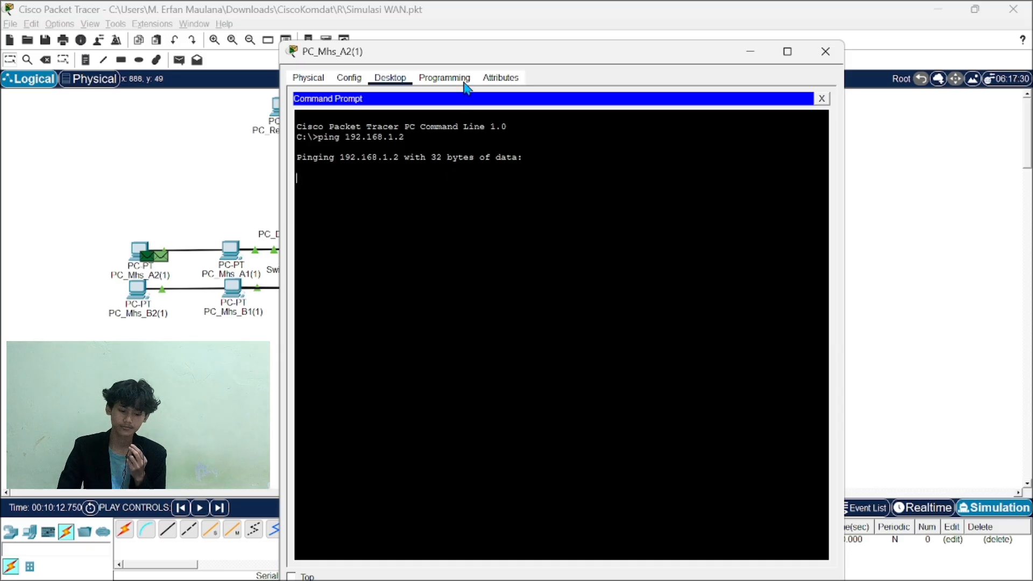
Step: Switch to realtime mode, review the ping output in PC_Mhs_A2(1)'s command prompt line by line, and minimise its window
click(928, 513)
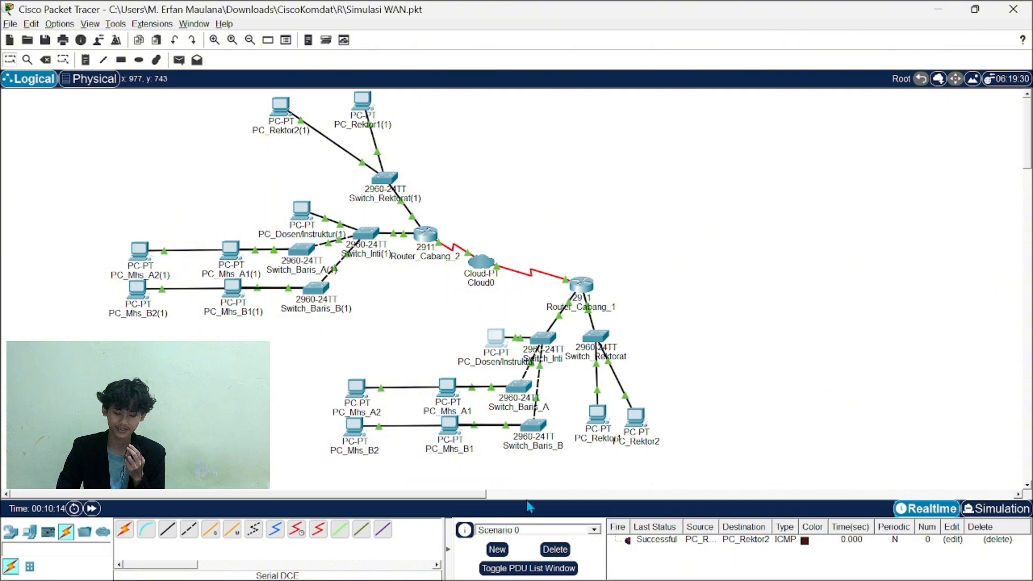
click(140, 251)
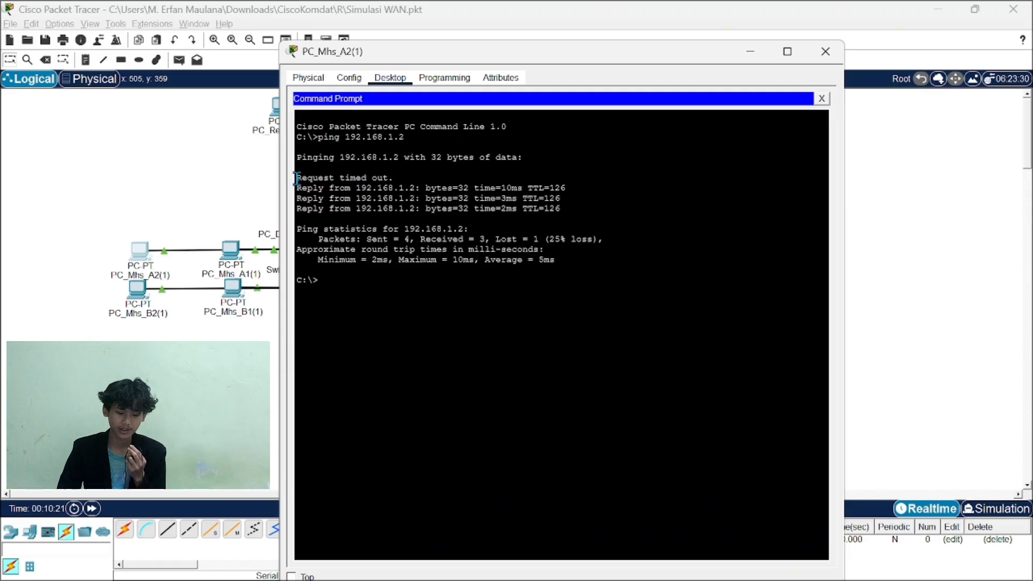
drag(295, 178, 402, 183)
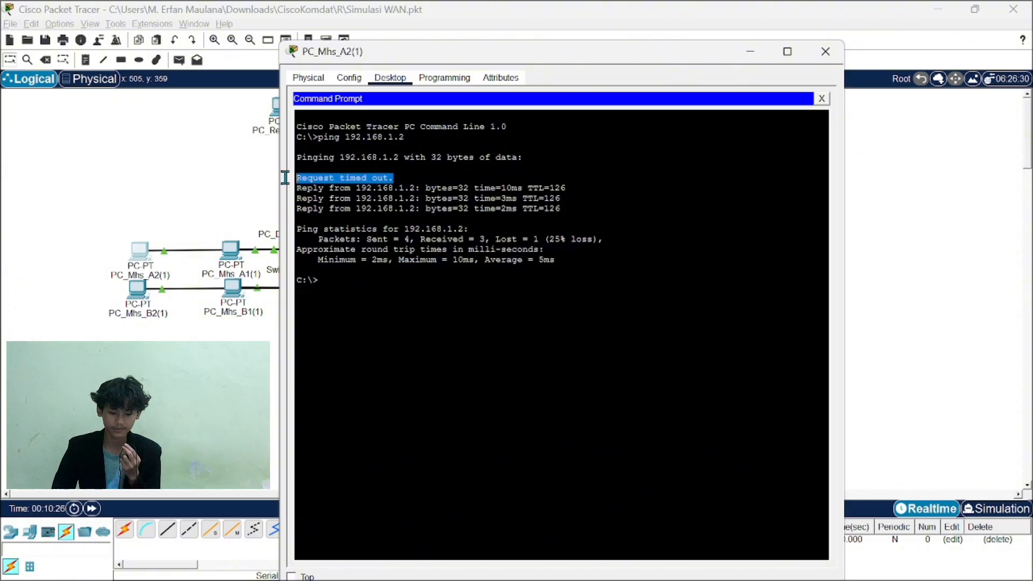
click(504, 188)
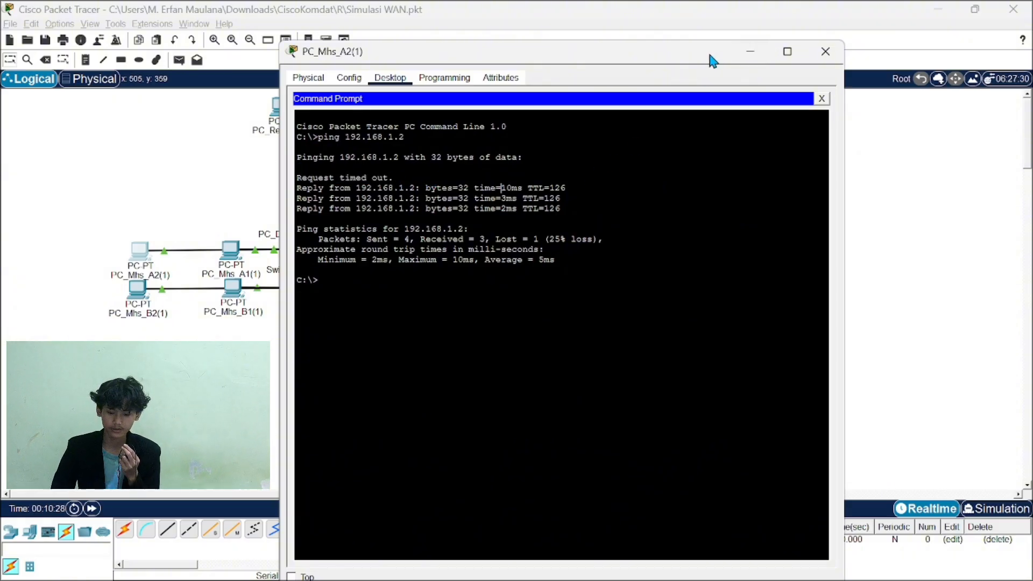
drag(704, 56, 752, 40)
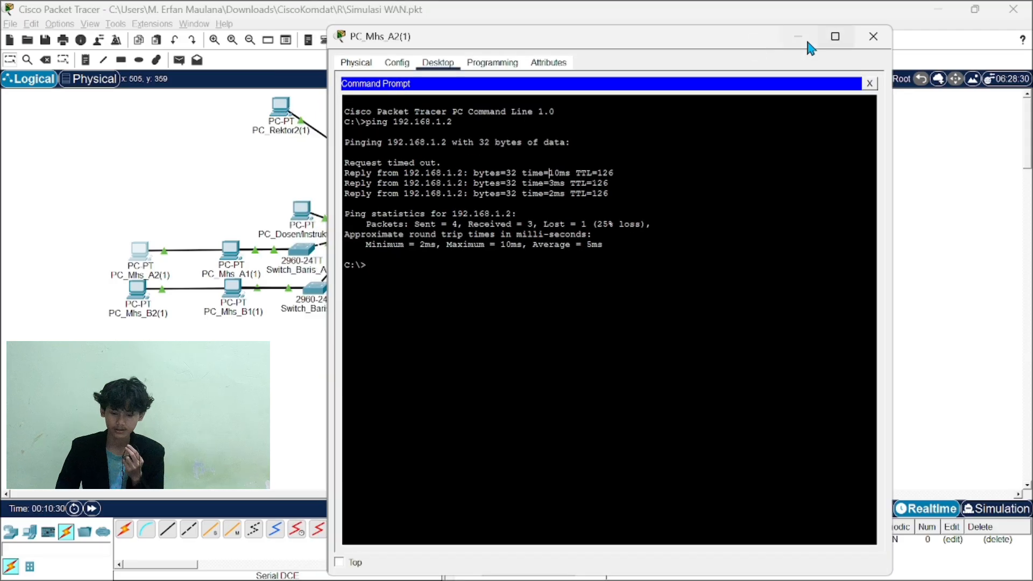
click(800, 39)
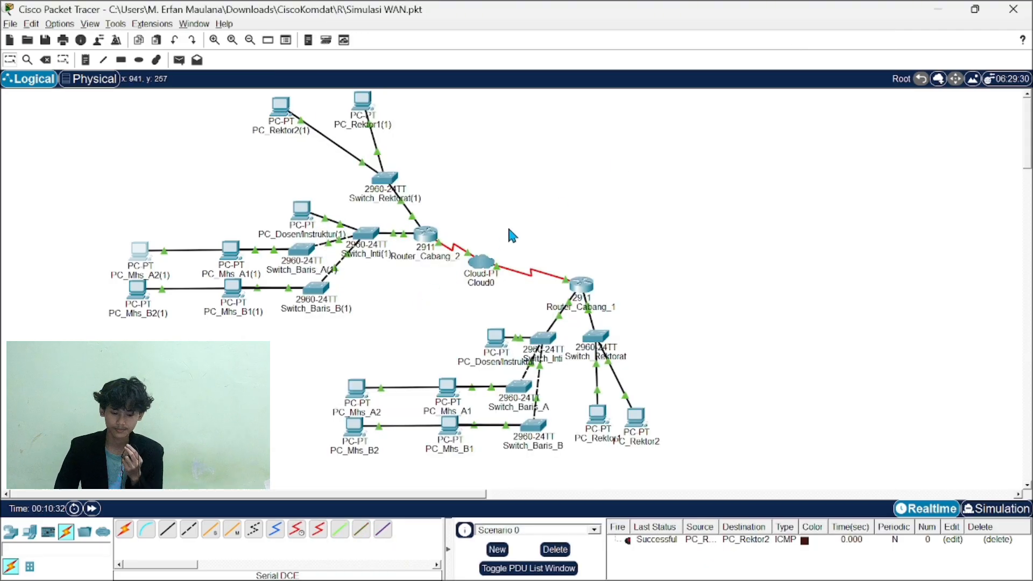
Step: Point out Cloud0 and the Router_Cabang_1 branch in the topology, and delete the current PDU scenario
drag(512, 229, 450, 295)
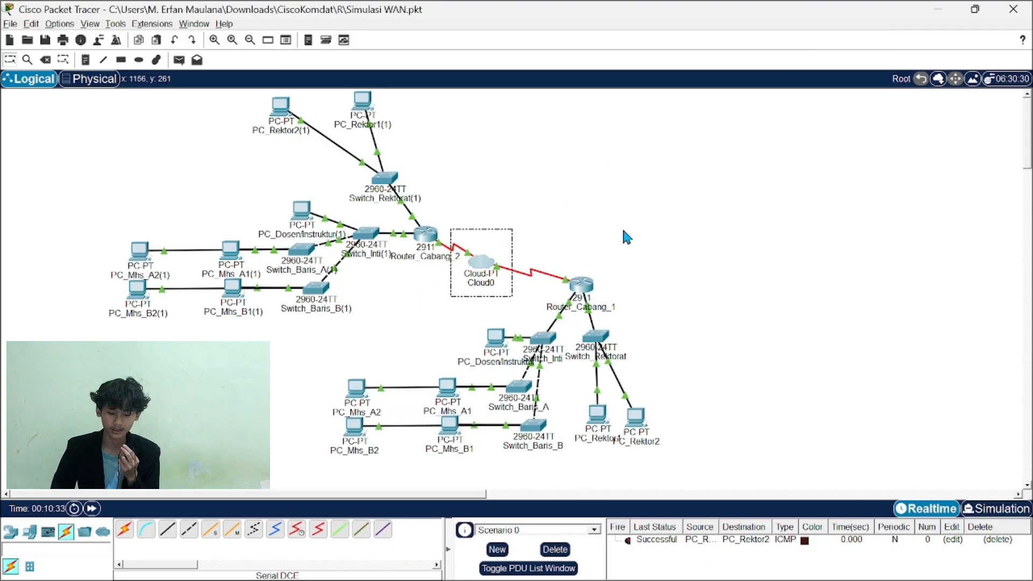
click(627, 226)
drag(743, 449, 336, 265)
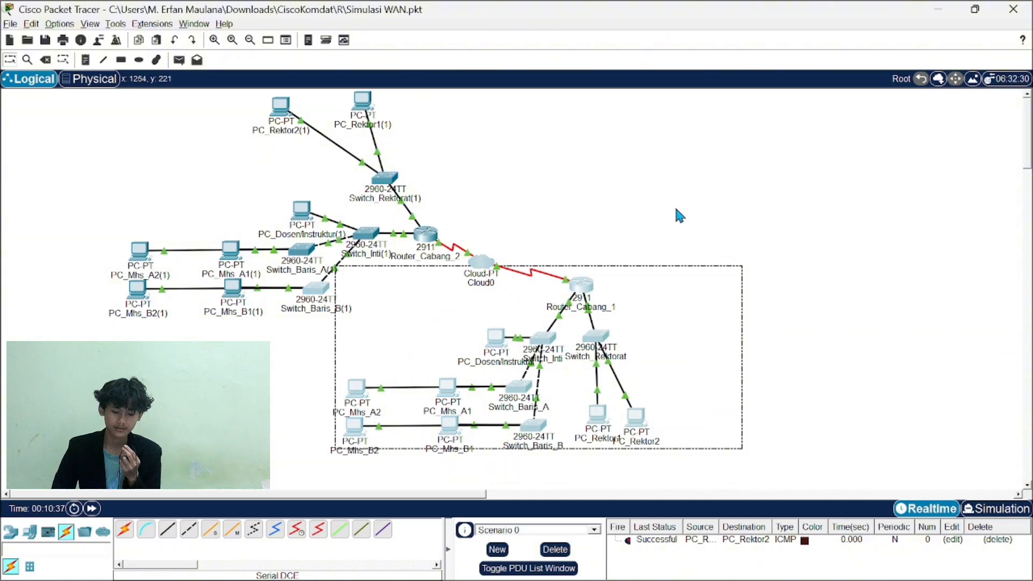
click(656, 206)
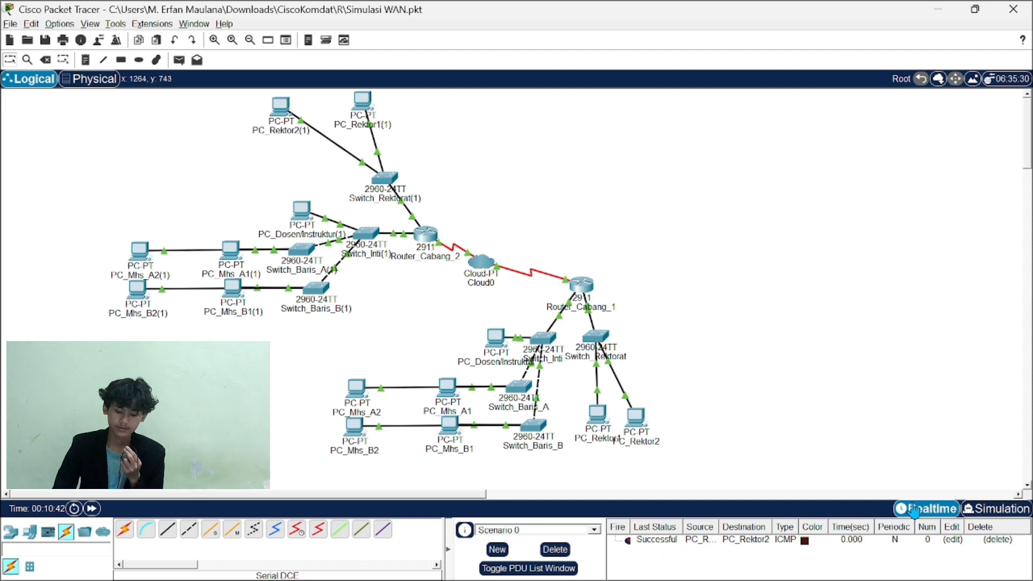
click(556, 549)
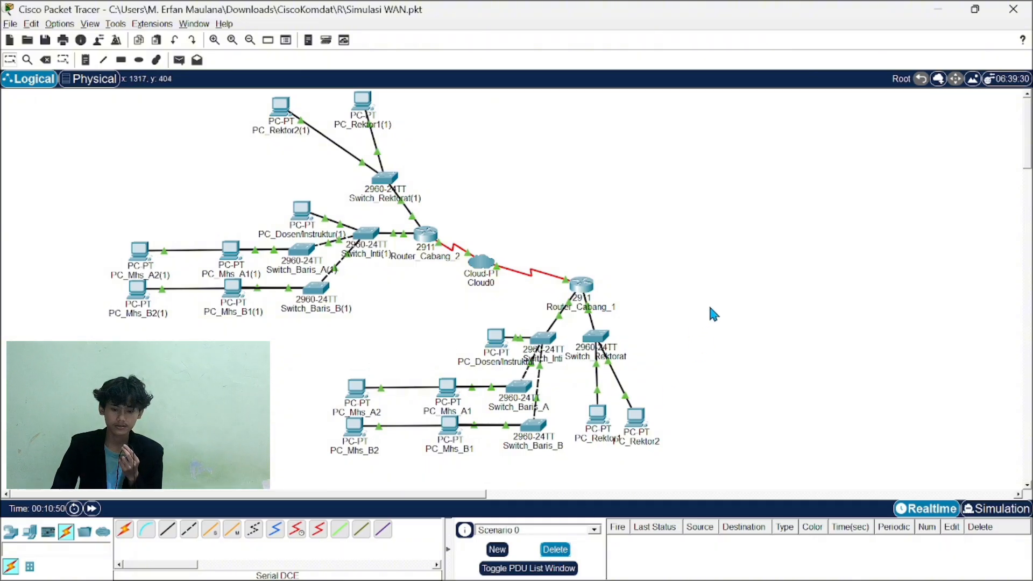
drag(749, 477, 94, 156)
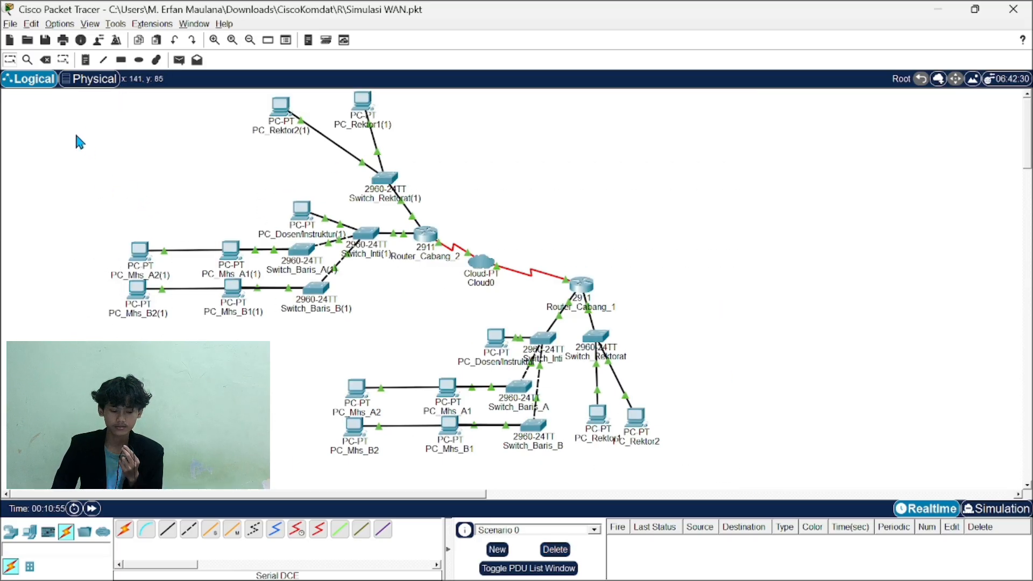
drag(722, 449, 135, 141)
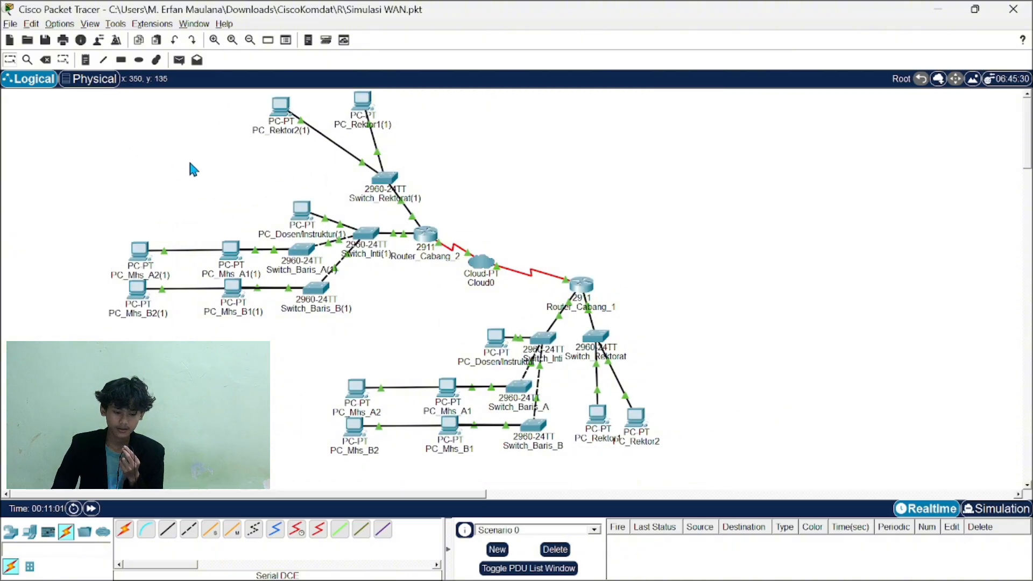
drag(100, 103, 641, 447)
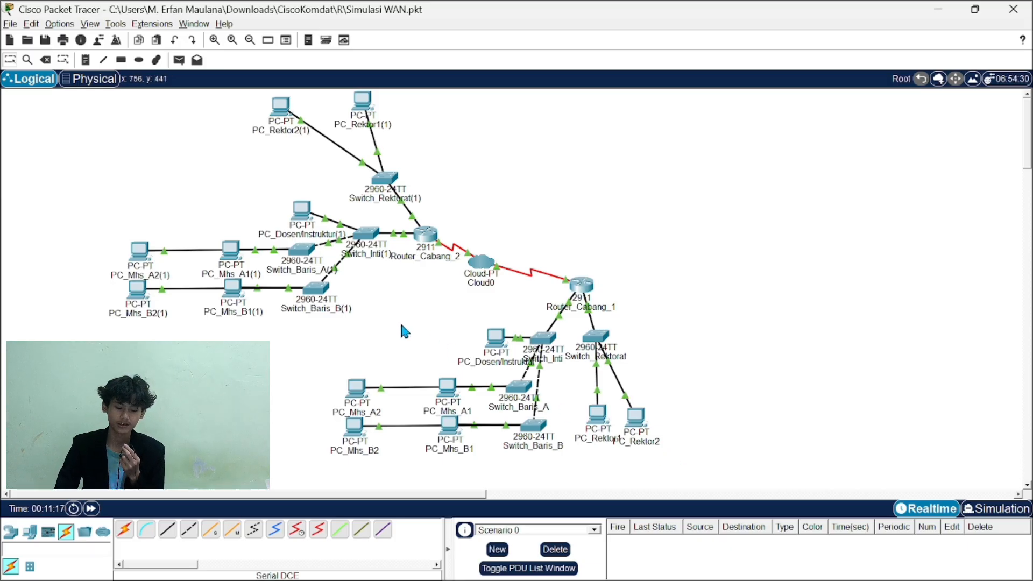
drag(352, 325, 560, 454)
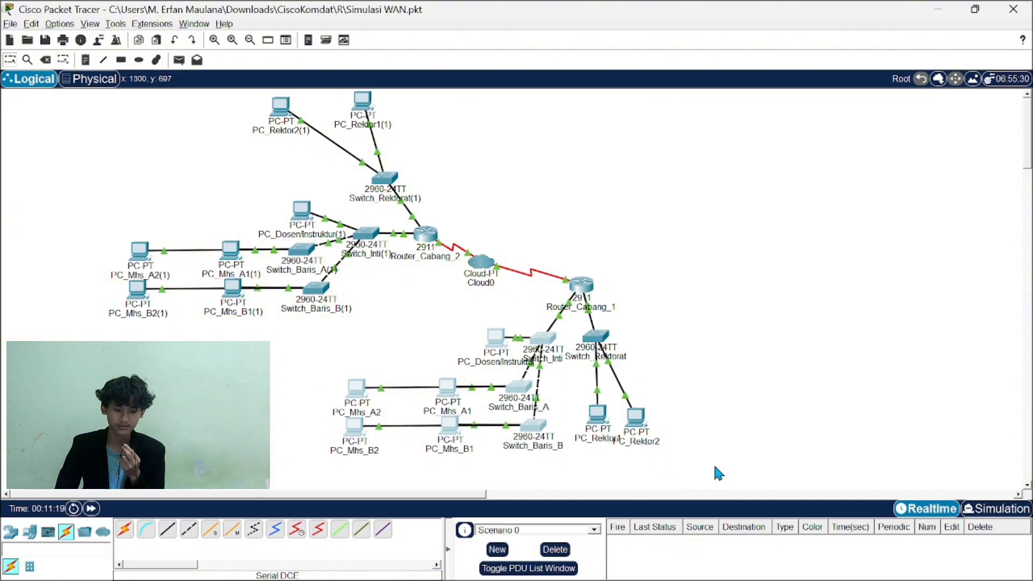
drag(764, 444, 355, 301)
drag(740, 478, 99, 105)
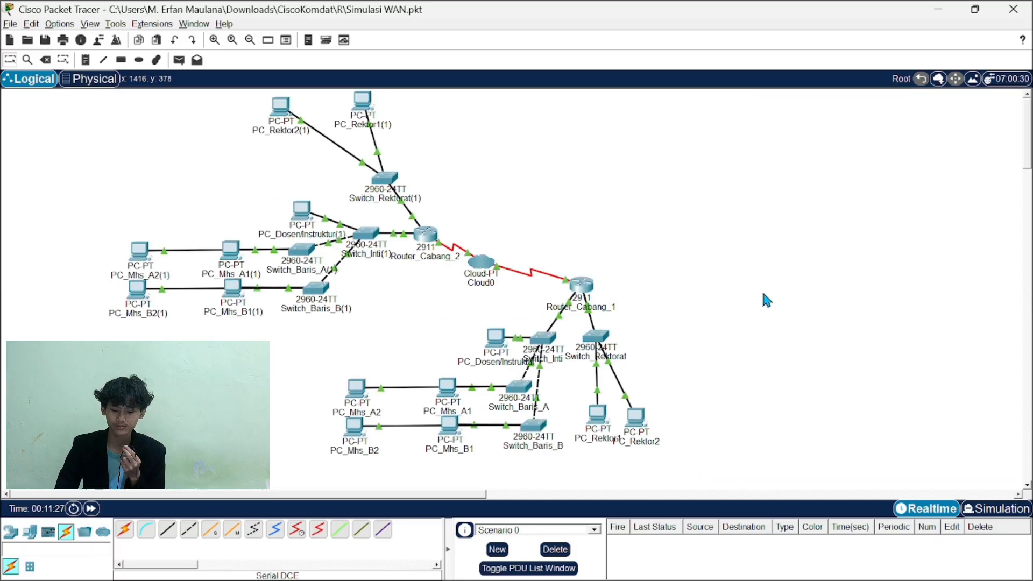
scroll(764, 286, down, 1)
scroll(764, 286, up, 1)
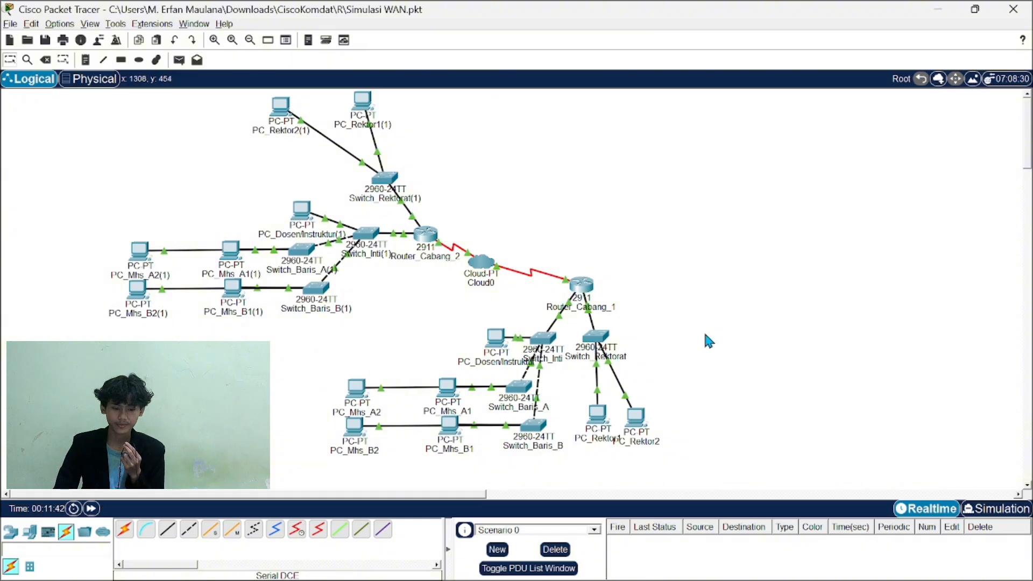
drag(700, 431, 89, 92)
click(132, 105)
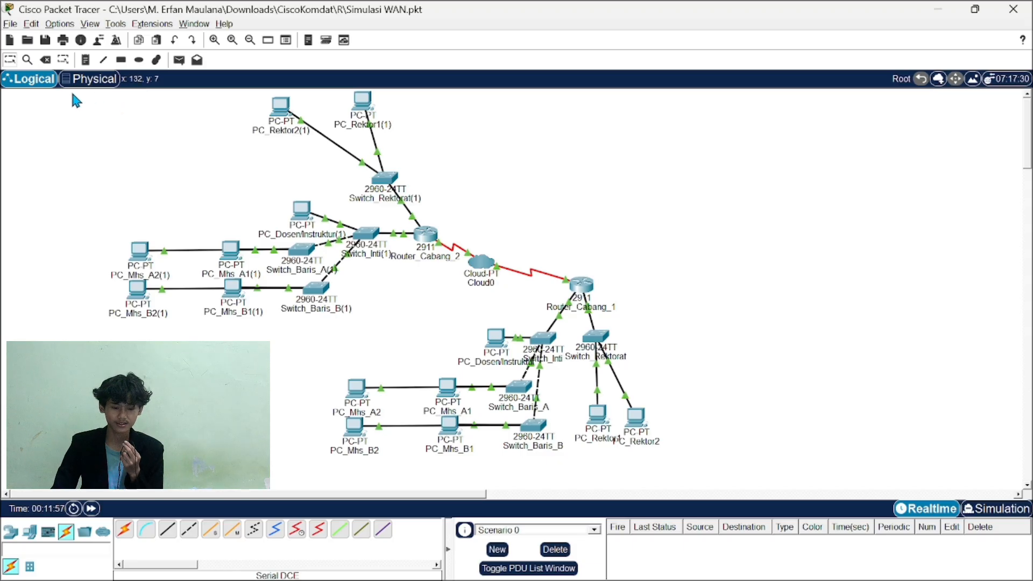
drag(74, 95, 680, 444)
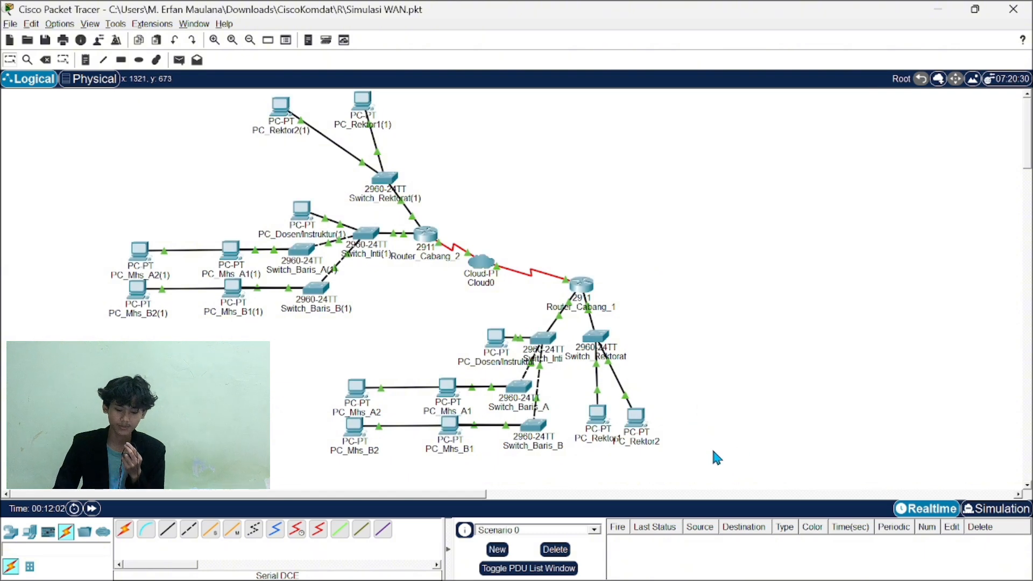
drag(702, 462, 693, 344)
drag(686, 461, 210, 189)
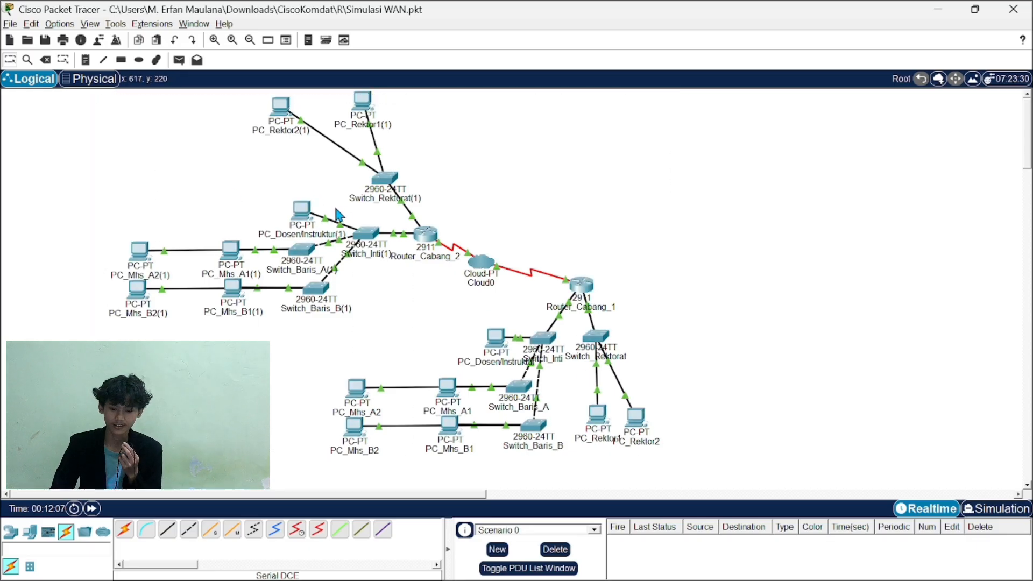
drag(687, 455, 123, 121)
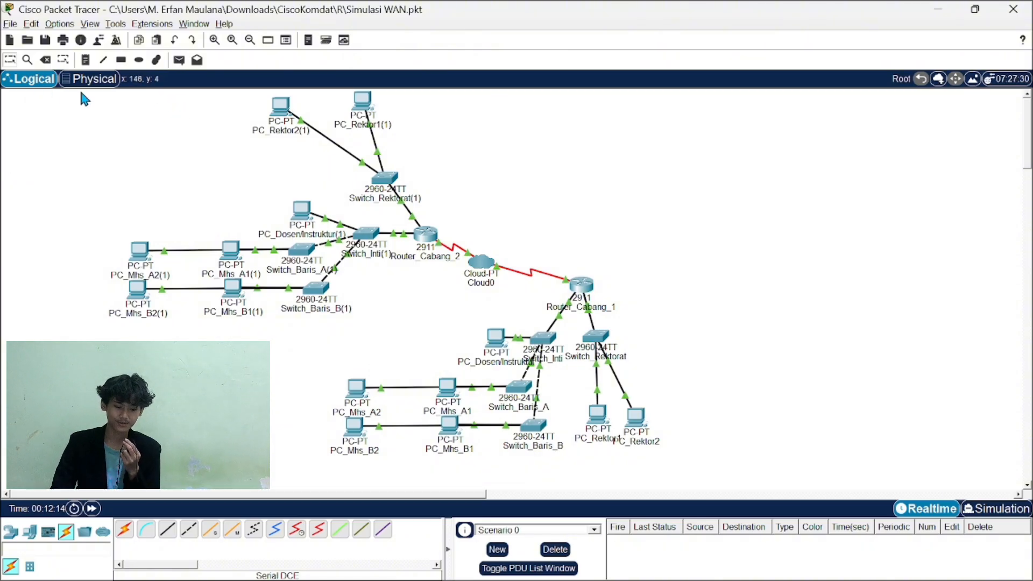
drag(81, 92, 680, 459)
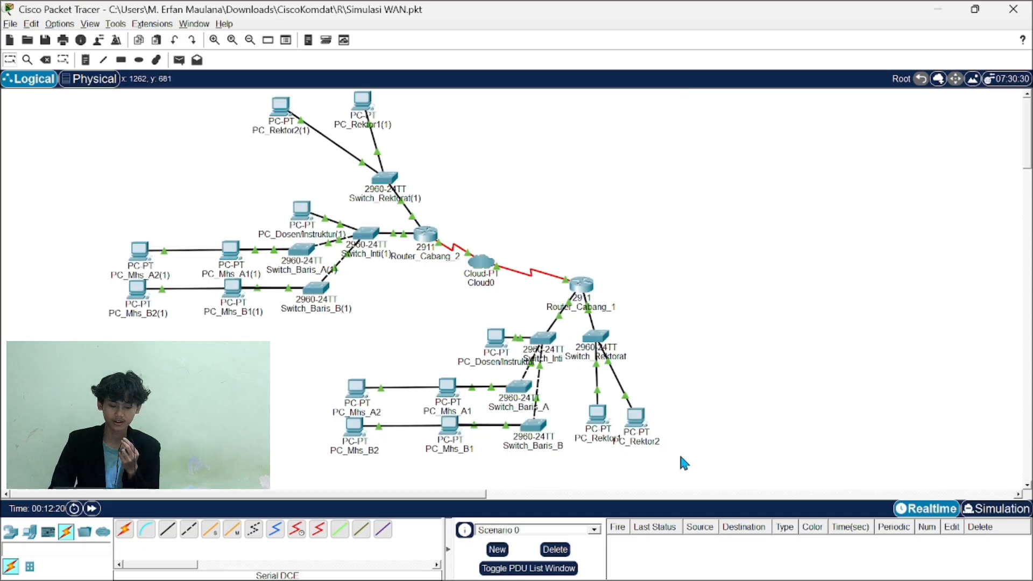
drag(690, 459, 114, 64)
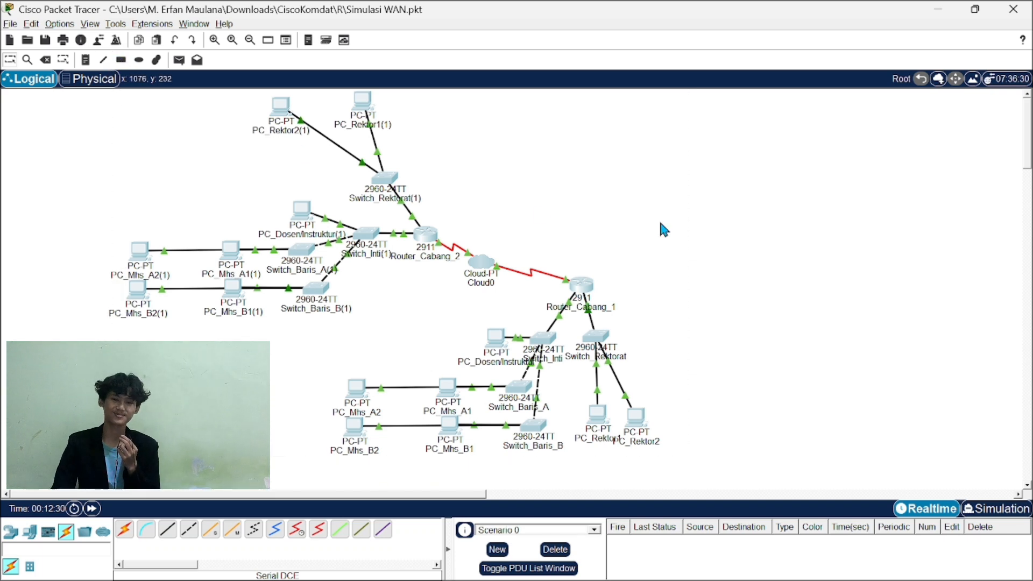